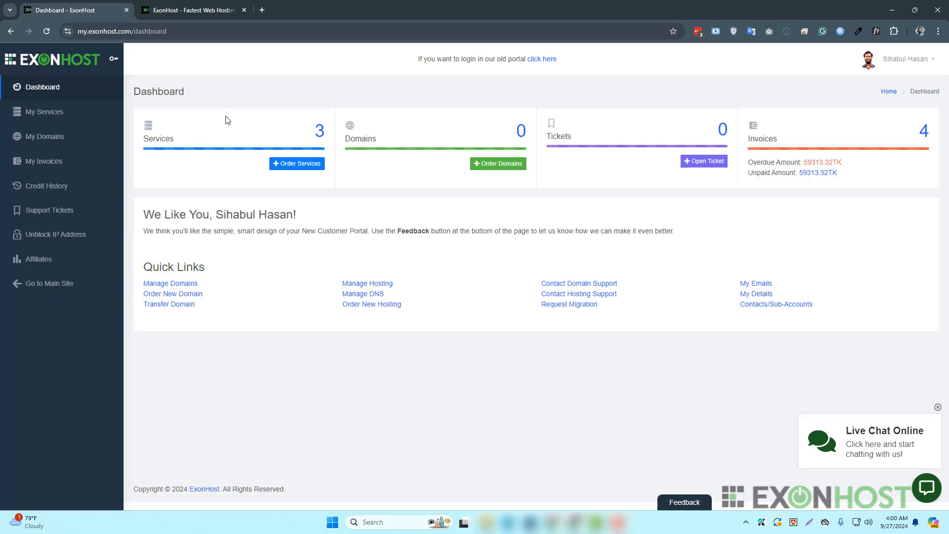
- Open the ExonHost services list and log into cPanel for the Turbo Plus plan
{"action": "left_click", "coordinate": [315, 136]}
{"action": "left_click", "coordinate": [754, 202]}
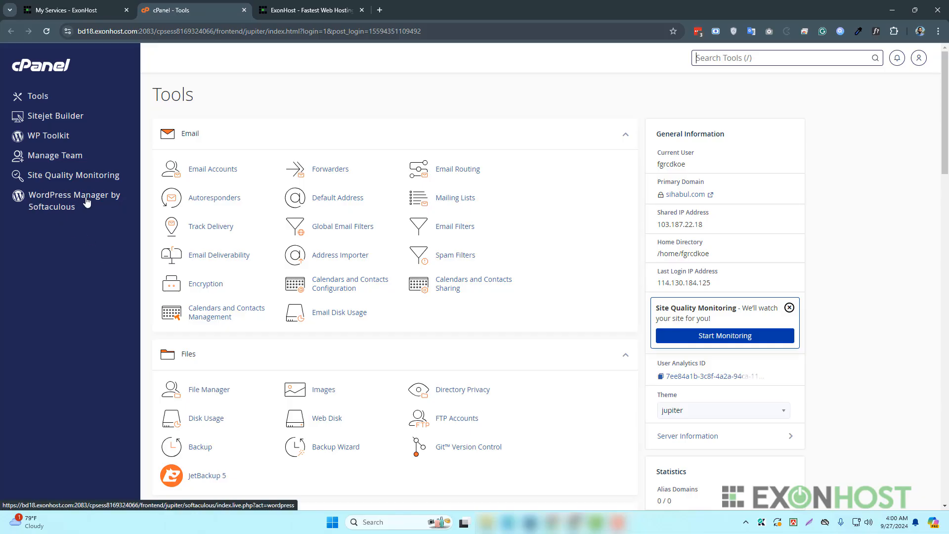
- Open WordPress Manager by Softaculous and check its list of WordPress installations
{"action": "left_click", "coordinate": [58, 202]}
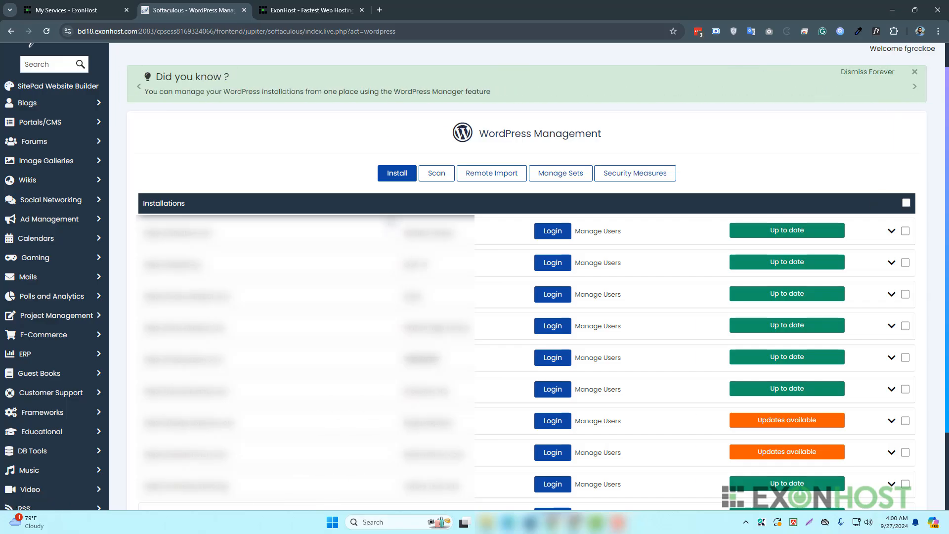
{"action": "scroll", "coordinate": [333, 167], "scroll_direction": "down", "scroll_amount": 3}
{"action": "scroll", "coordinate": [333, 167], "scroll_direction": "up", "scroll_amount": 1}
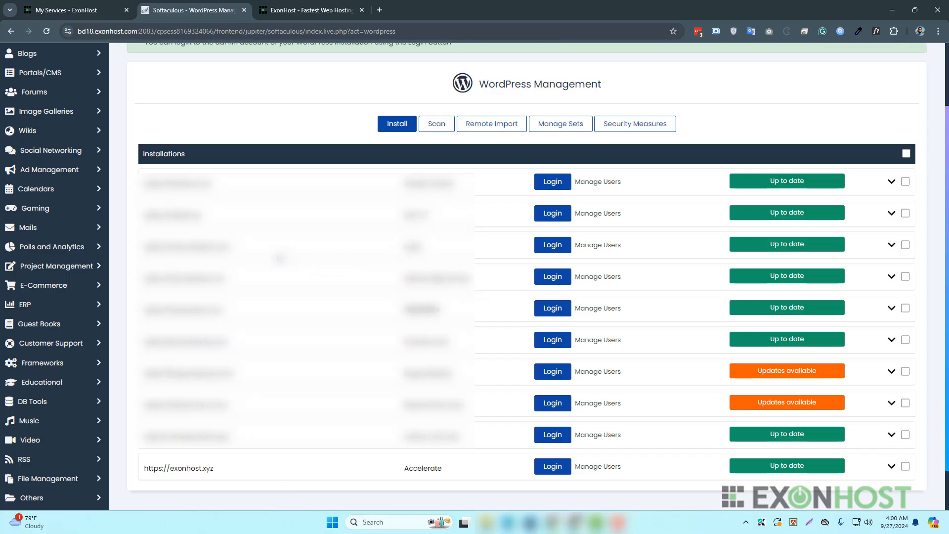
{"action": "left_click", "coordinate": [435, 123]}
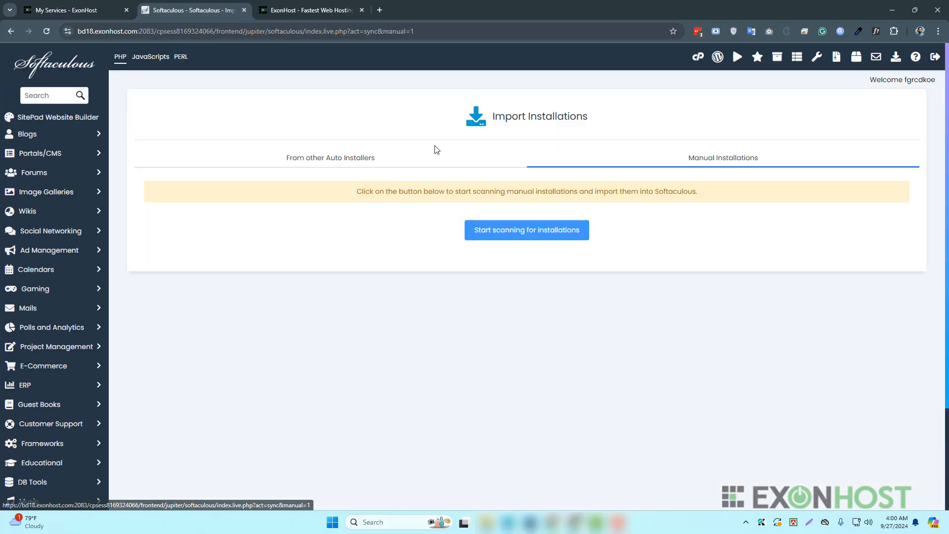
{"action": "left_click", "coordinate": [543, 230]}
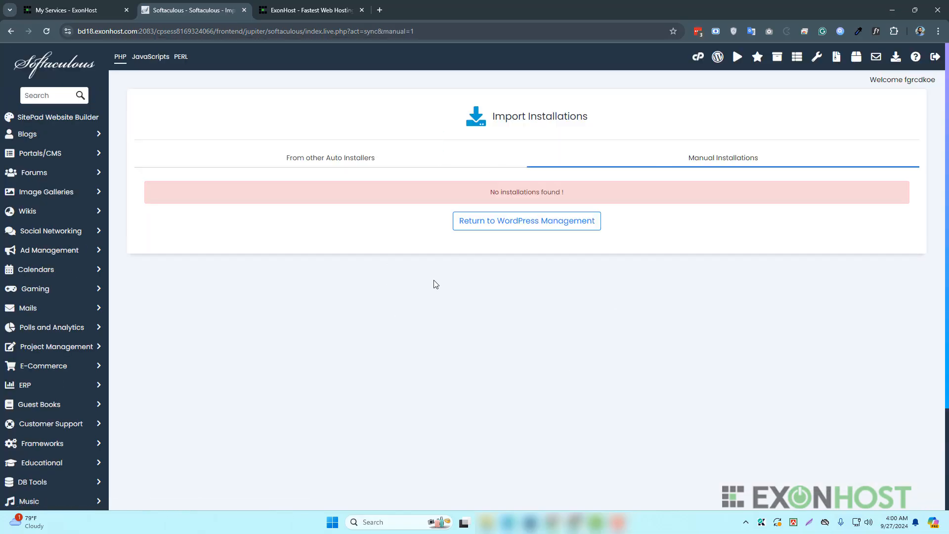
{"action": "left_click", "coordinate": [542, 231]}
{"action": "scroll", "coordinate": [385, 208], "scroll_direction": "down", "scroll_amount": 3}
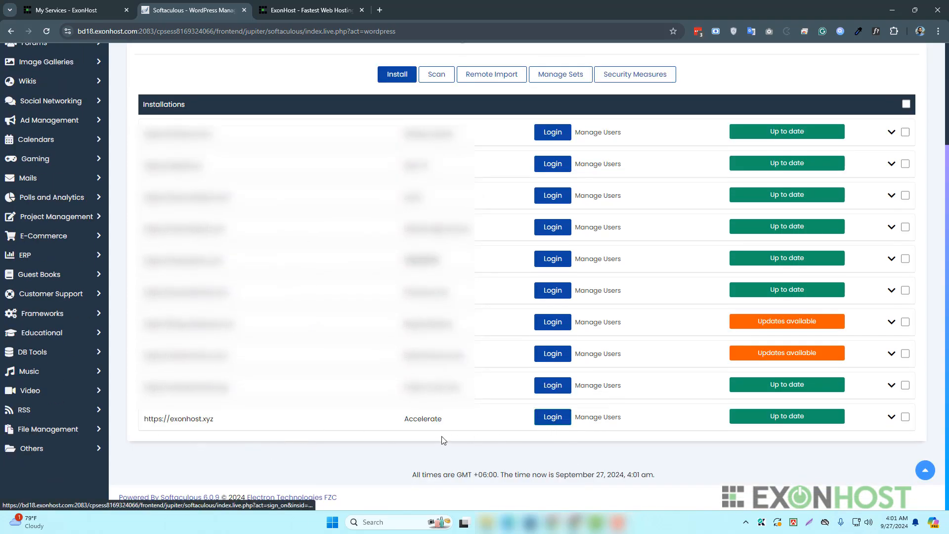
{"action": "left_click_drag", "start_coordinate": [205, 418], "coordinate": [148, 425]}
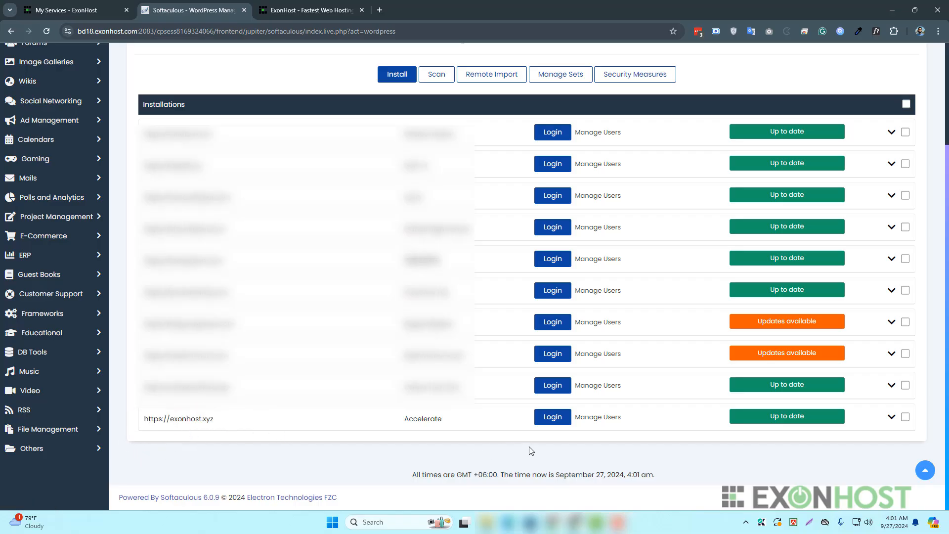
- Log into the exonhost.xyz WordPress dashboard and open the admin's profile page
{"action": "left_click", "coordinate": [559, 419]}
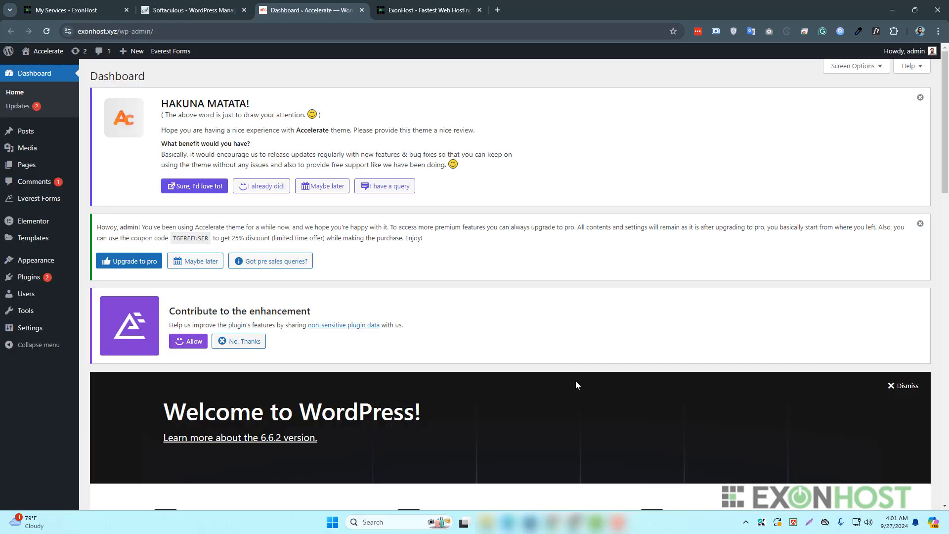
{"action": "left_click", "coordinate": [933, 52]}
{"action": "scroll", "coordinate": [207, 322], "scroll_direction": "down", "scroll_amount": 14}
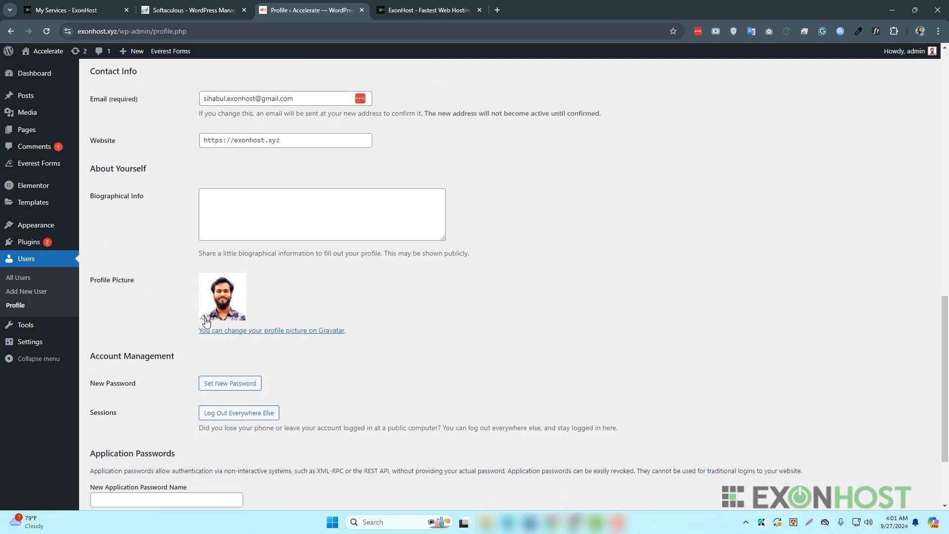
{"action": "scroll", "coordinate": [207, 321], "scroll_direction": "down", "scroll_amount": 3}
- Generate a new strong password for admin and save it with Update Profile
{"action": "left_click", "coordinate": [246, 276]}
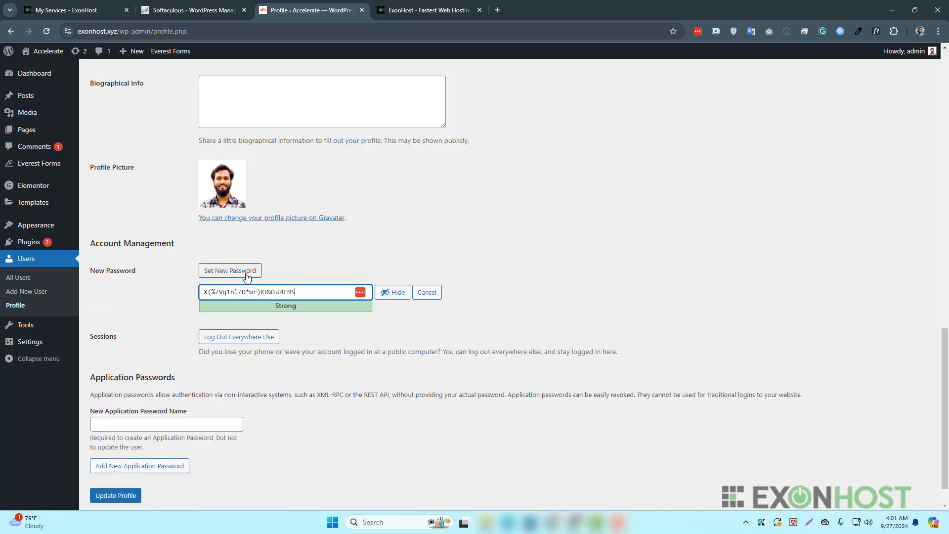
{"action": "triple_click", "coordinate": [270, 291]}
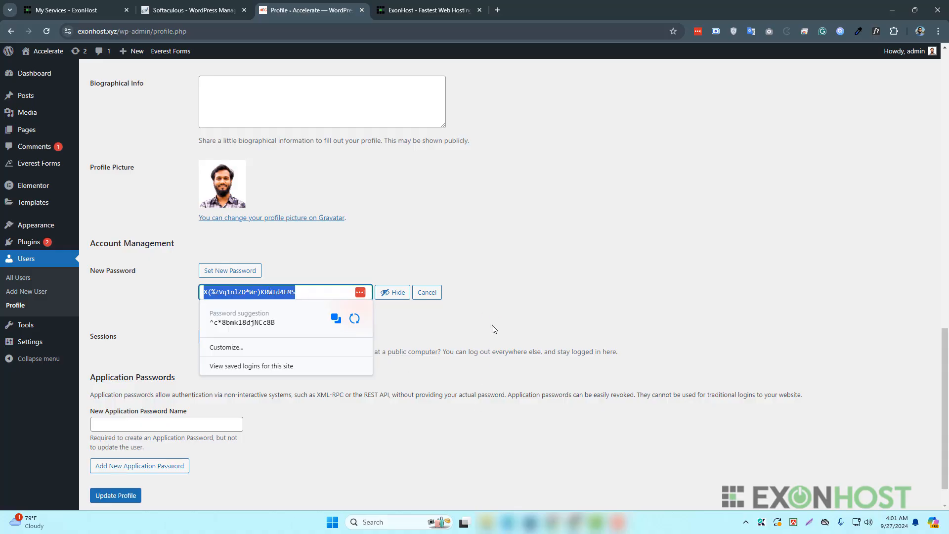
{"action": "left_click", "coordinate": [461, 329]}
{"action": "scroll", "coordinate": [432, 364], "scroll_direction": "down", "scroll_amount": 1}
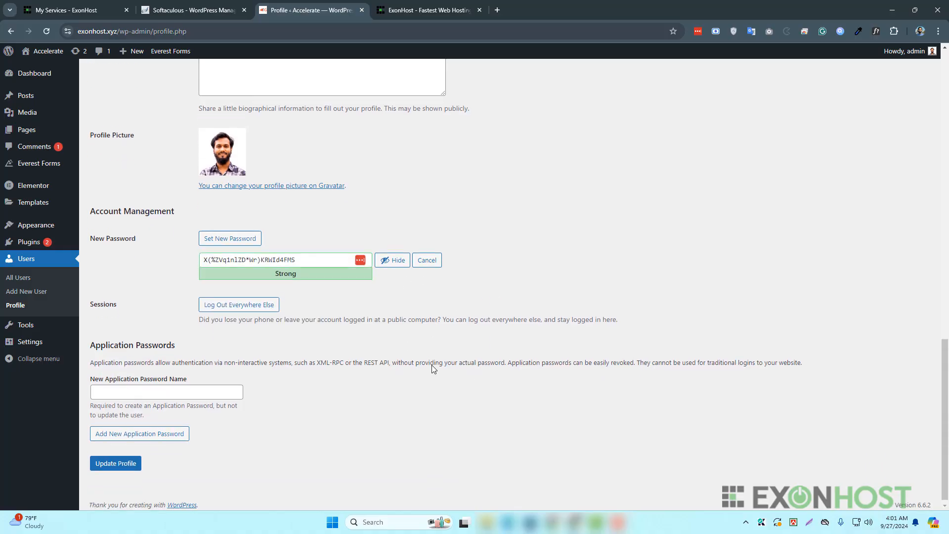
{"action": "left_click", "coordinate": [135, 458]}
{"action": "scroll", "coordinate": [454, 246], "scroll_direction": "down", "scroll_amount": 12}
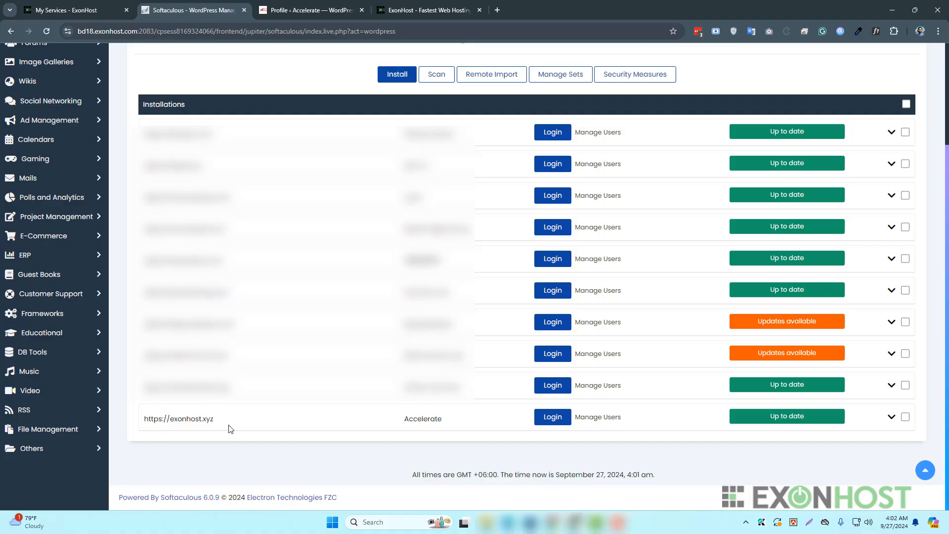
- Open Manage Users for the exonhost.xyz installation and select the admin user
{"action": "left_click", "coordinate": [603, 422]}
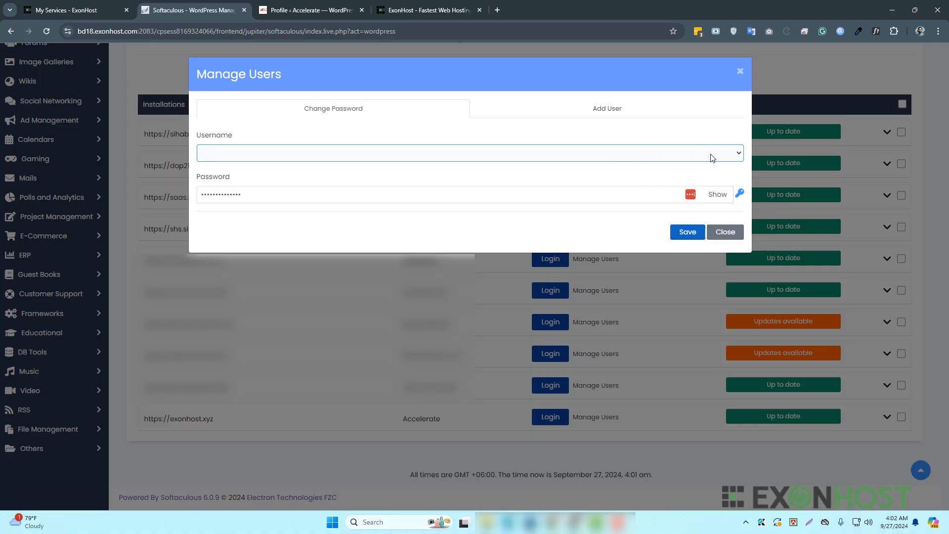
{"action": "left_click", "coordinate": [737, 156]}
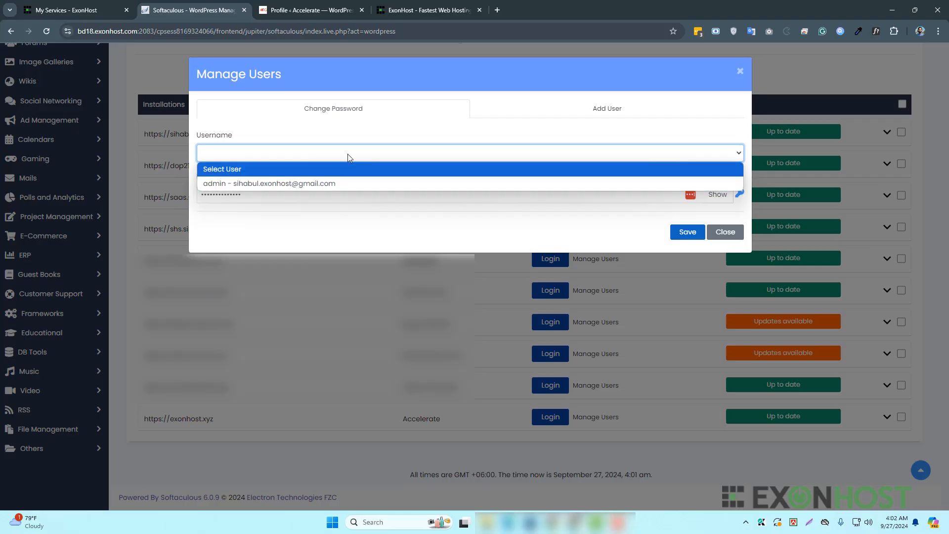
{"action": "left_click", "coordinate": [333, 187]}
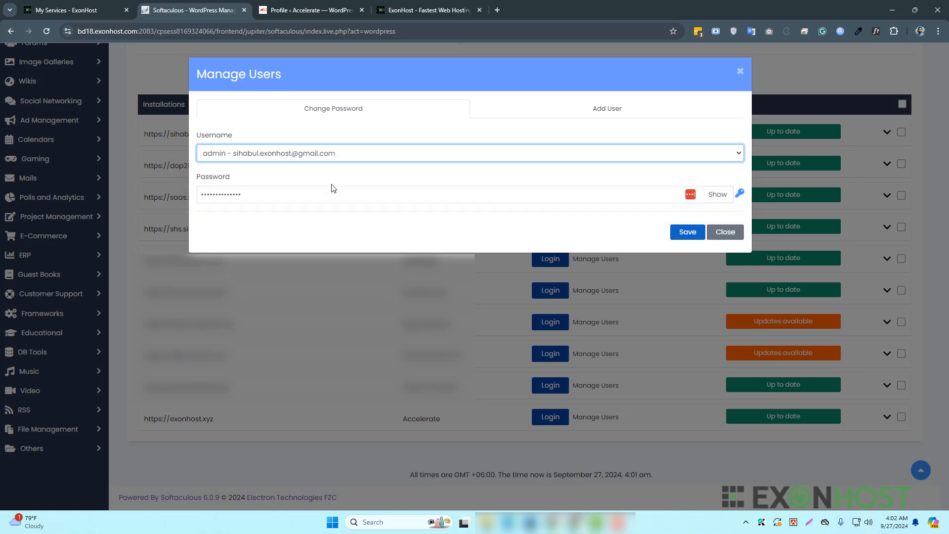
{"action": "left_click", "coordinate": [717, 198]}
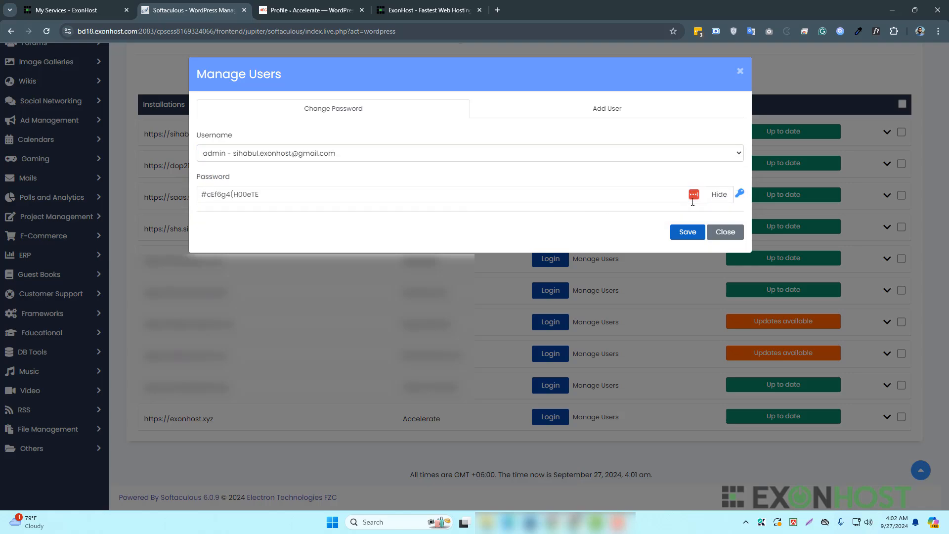
- Replace the admin's password with a freshly generated one, save it, and select it
{"action": "left_click", "coordinate": [739, 193]}
{"action": "left_click", "coordinate": [740, 193]}
{"action": "double_click", "coordinate": [503, 195]}
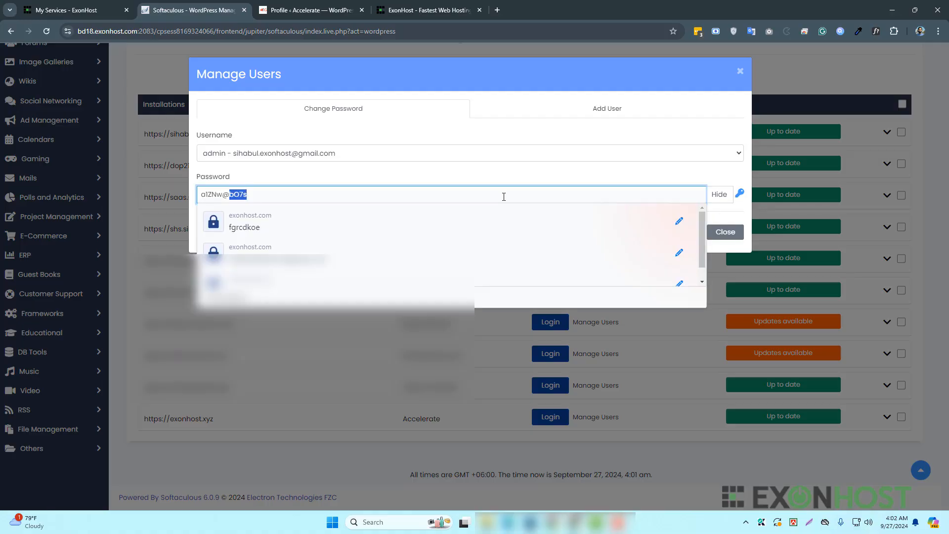
{"action": "triple_click", "coordinate": [504, 196]}
{"action": "key", "text": "BackSpace"}
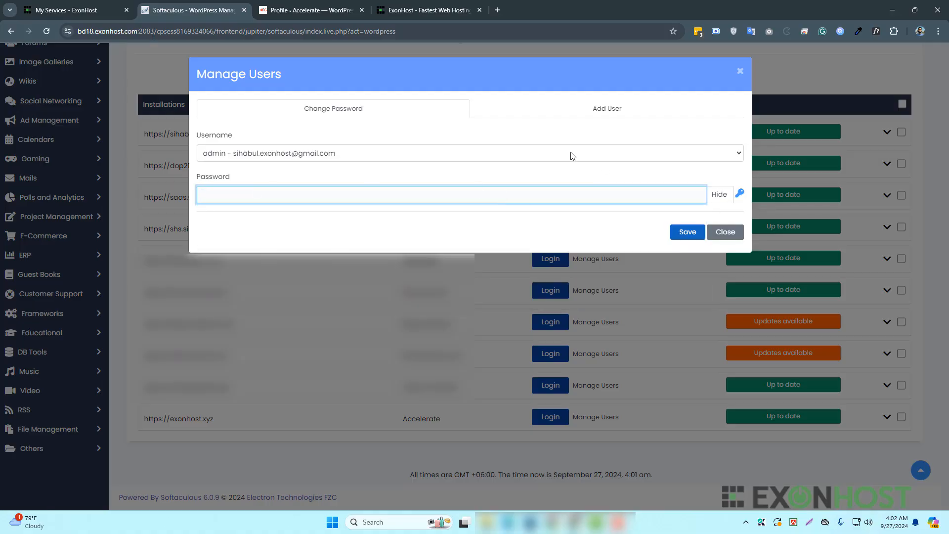
{"action": "left_click", "coordinate": [740, 194]}
{"action": "left_click", "coordinate": [685, 233]}
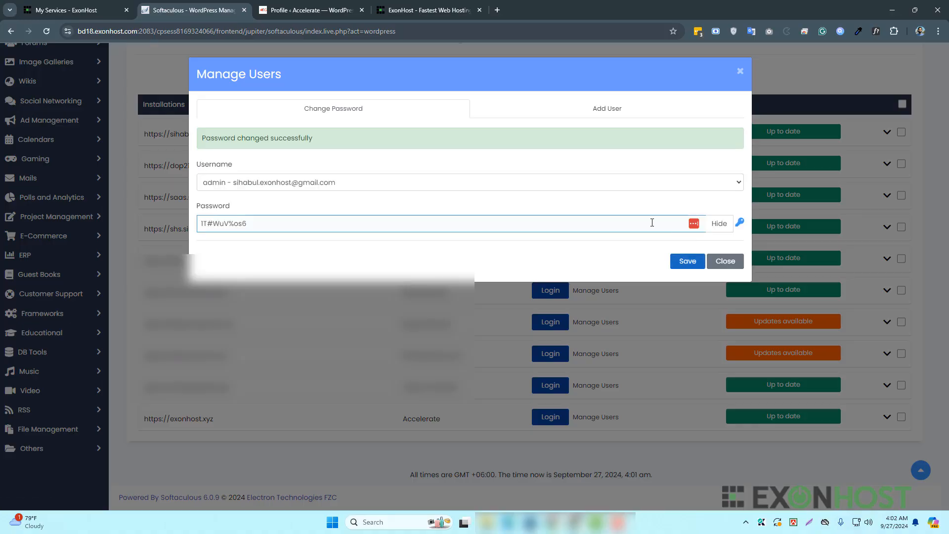
{"action": "left_click", "coordinate": [244, 223]}
{"action": "key", "text": "ctrl+a"}
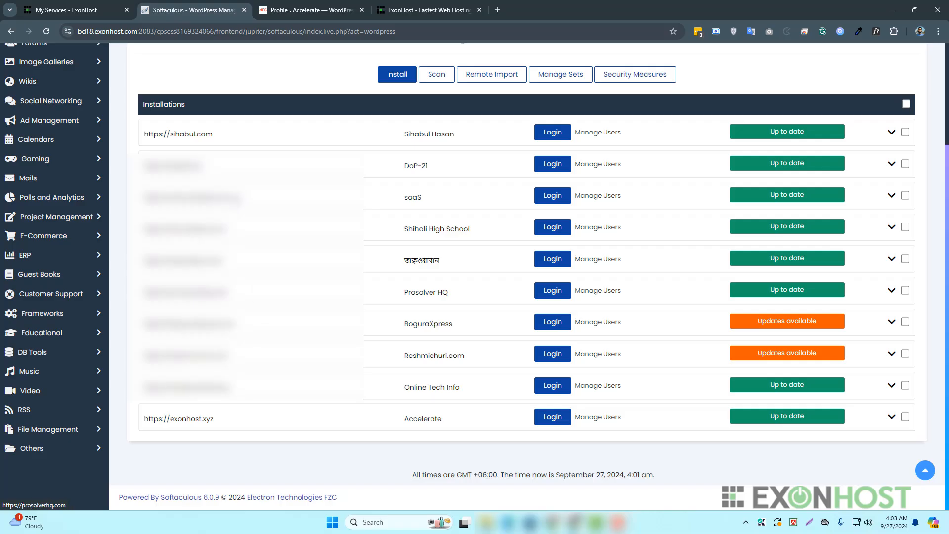
{"action": "left_click", "coordinate": [284, 11]}
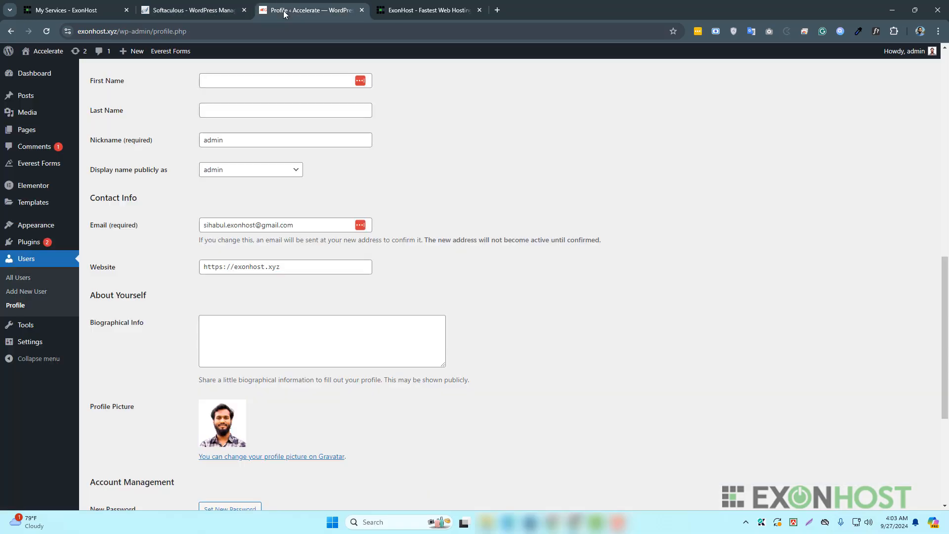
{"action": "left_click", "coordinate": [101, 31]}
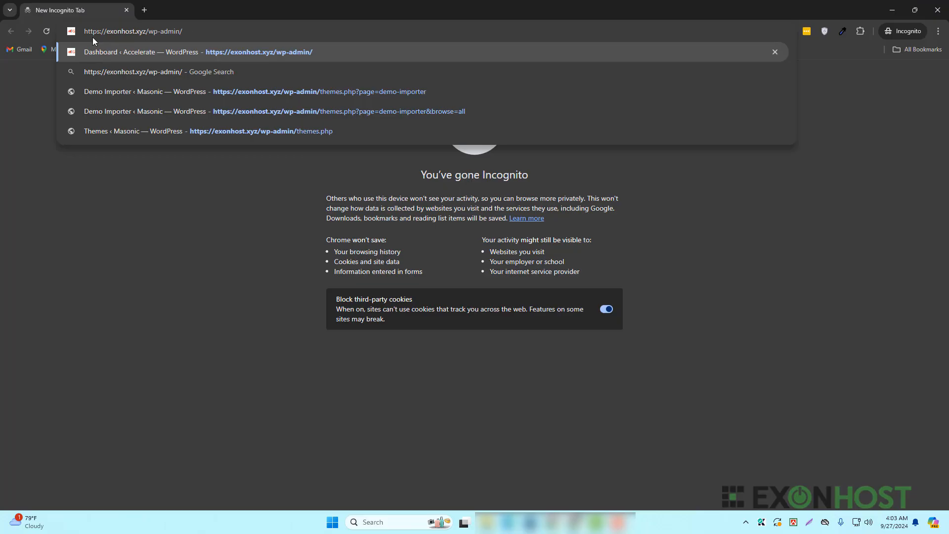
{"action": "key", "text": "Return"}
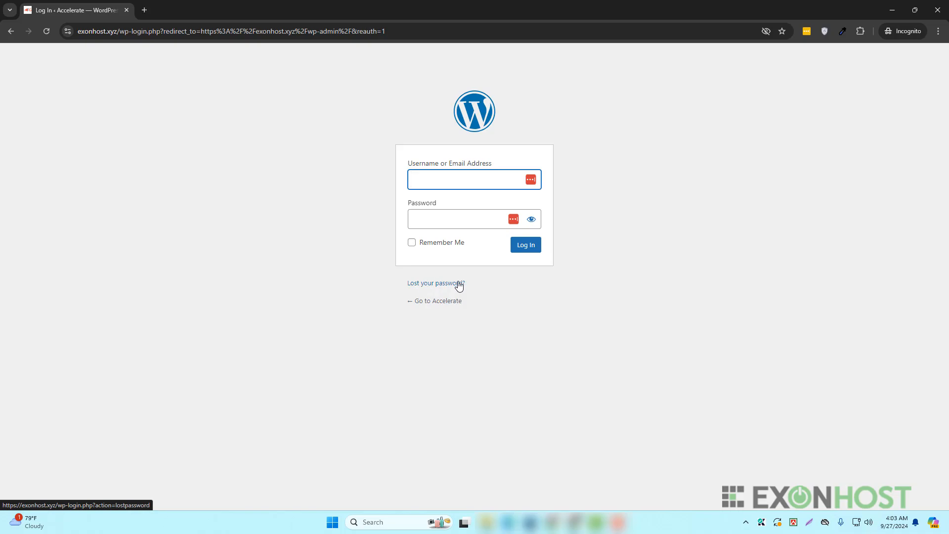
{"action": "left_click", "coordinate": [424, 284]}
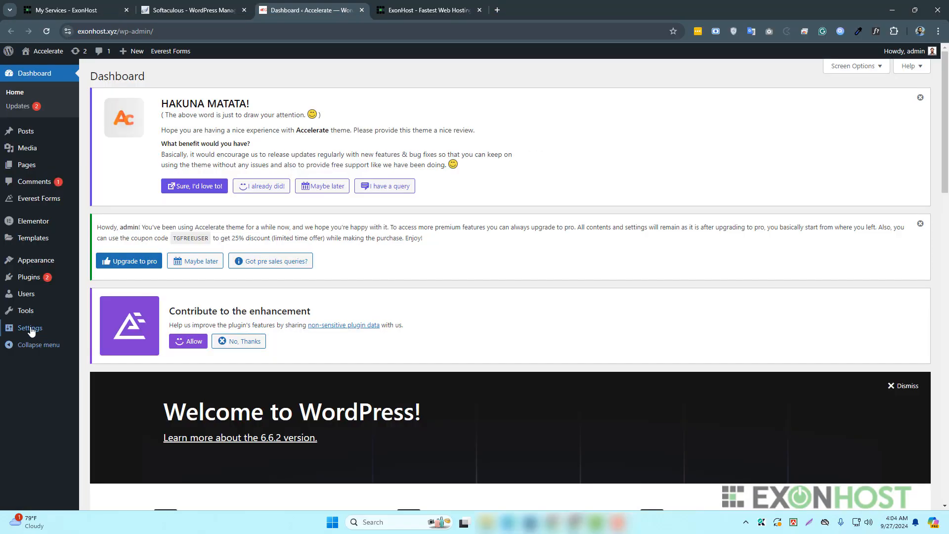
- Copy the Administration Email Address from Settings > General and return to the private window
{"action": "left_click", "coordinate": [28, 330]}
{"action": "scroll", "coordinate": [239, 288], "scroll_direction": "down", "scroll_amount": 7}
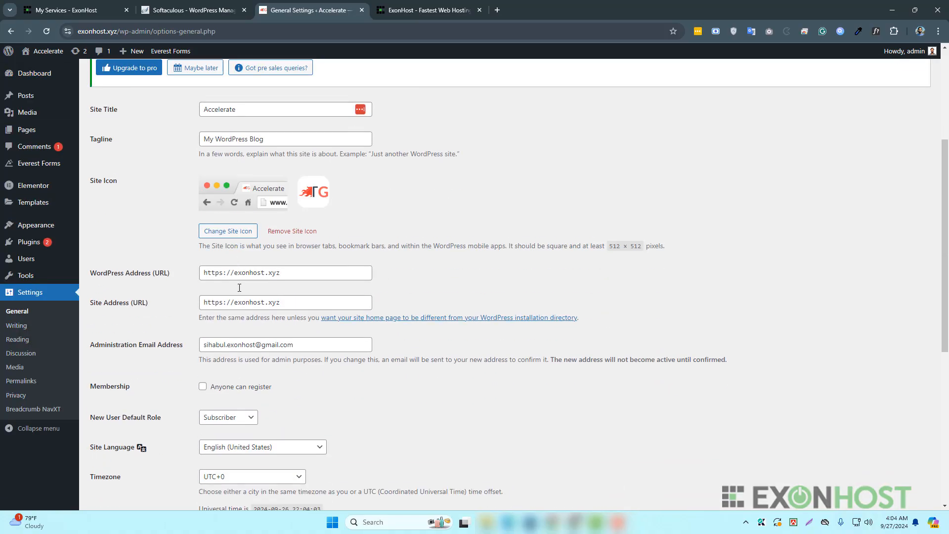
{"action": "left_click_drag", "start_coordinate": [90, 241], "coordinate": [186, 243]}
{"action": "left_click", "coordinate": [256, 265]}
{"action": "left_click_drag", "start_coordinate": [296, 241], "coordinate": [207, 245]}
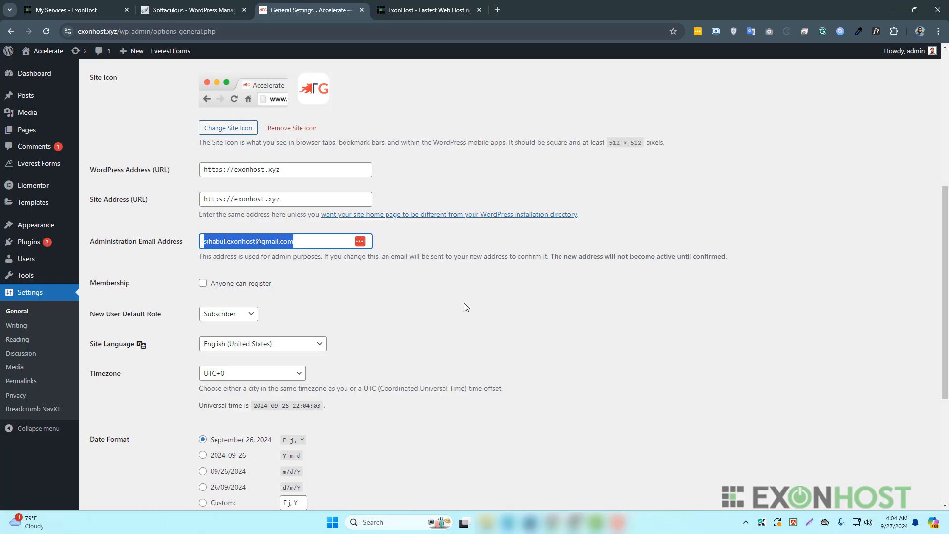
{"action": "key", "text": "alt+Tab"}
- Paste the administration email into the Lost Password form and click Get New Password
{"action": "key", "text": "ctrl+v"}
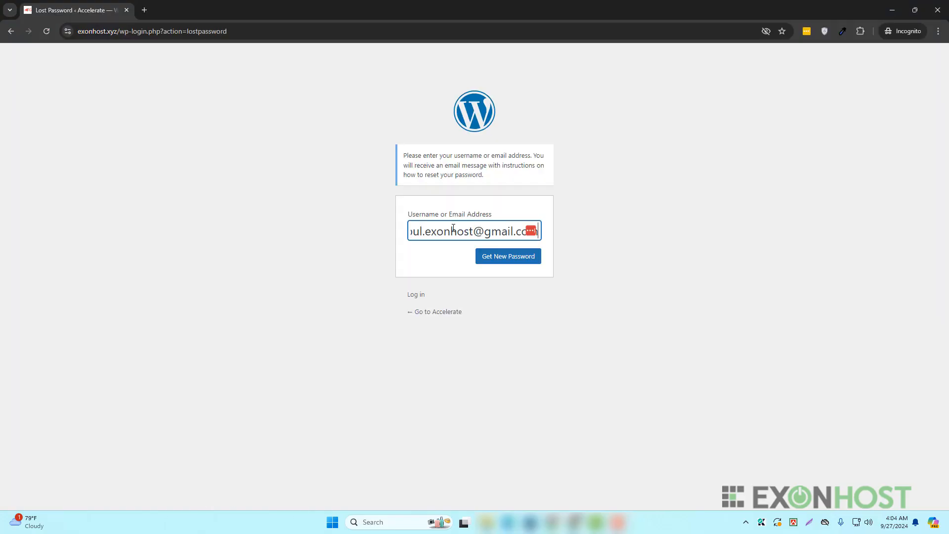
{"action": "left_click", "coordinate": [525, 259]}
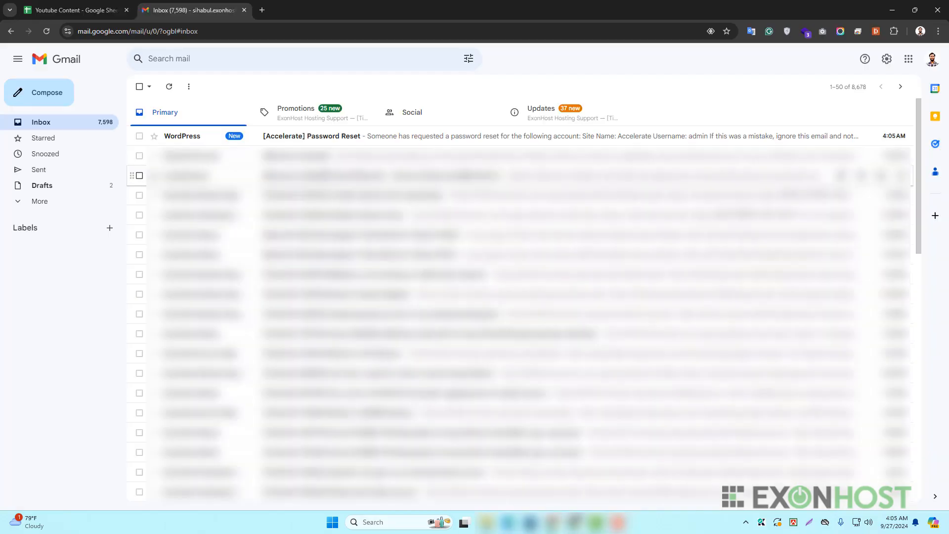
- Open the '[Accelerate] Password Reset' email in Gmail and highlight the reset instructions
{"action": "left_click", "coordinate": [431, 144]}
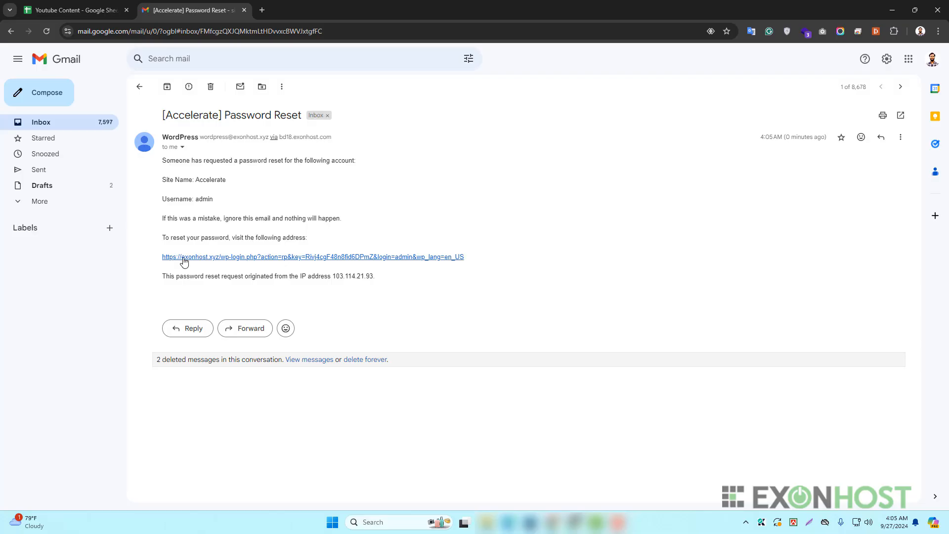
{"action": "left_click_drag", "start_coordinate": [163, 233], "coordinate": [310, 246]}
- Follow the reset link, replace the suggested password with a generated one, and save it
{"action": "left_click", "coordinate": [349, 244]}
{"action": "left_click", "coordinate": [309, 258]}
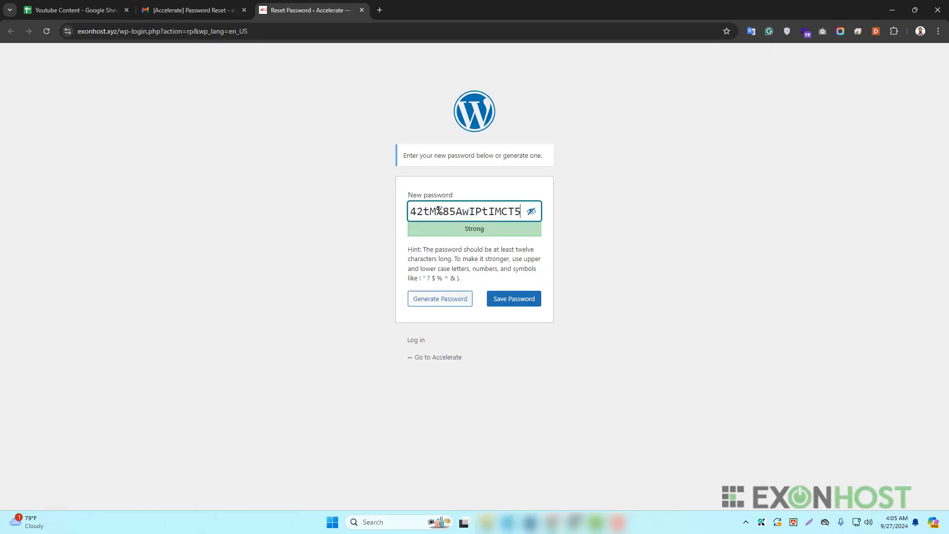
{"action": "double_click", "coordinate": [472, 211]}
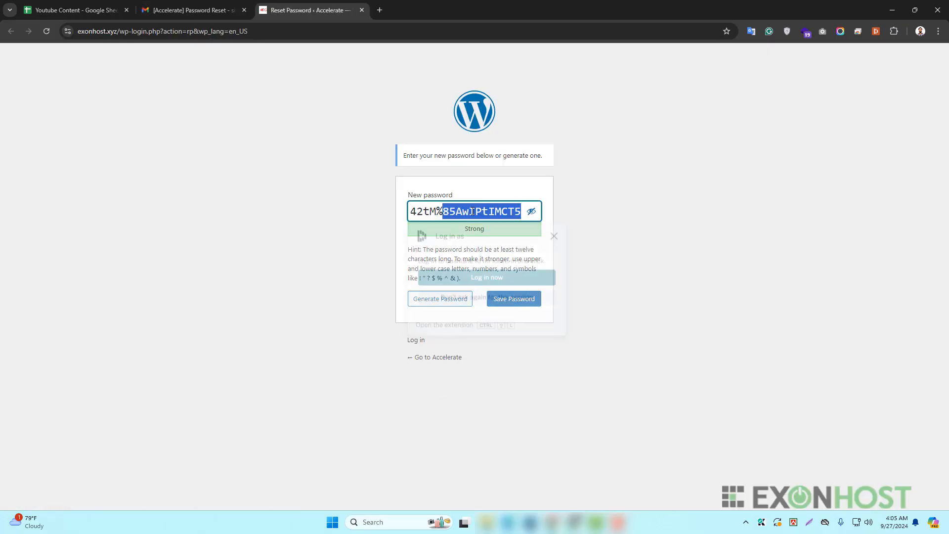
{"action": "left_click", "coordinate": [579, 214]}
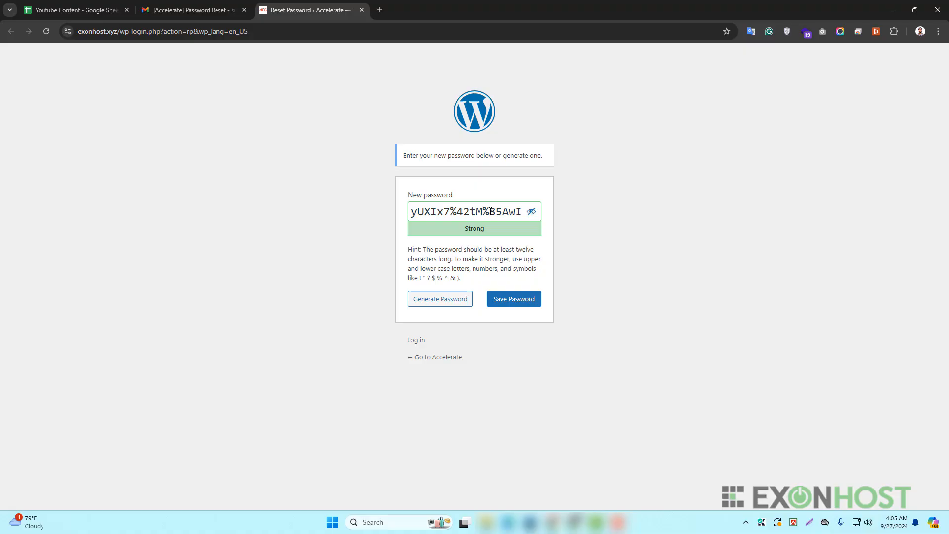
{"action": "triple_click", "coordinate": [489, 211]}
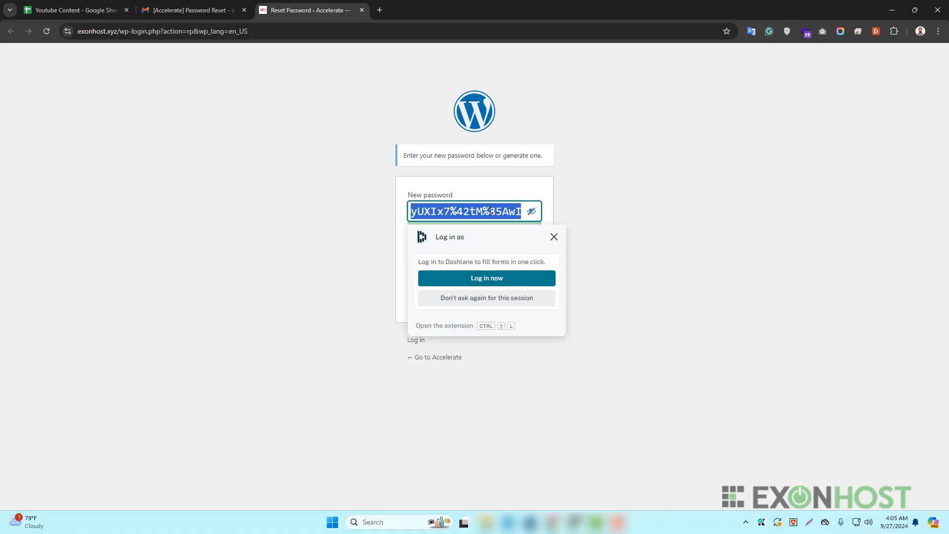
{"action": "key", "text": "BackSpace"}
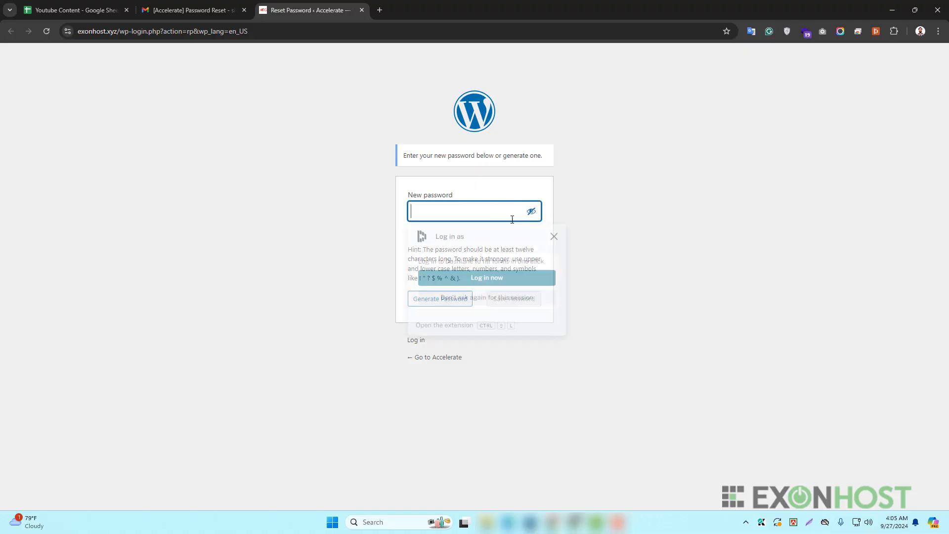
{"action": "left_click", "coordinate": [440, 299]}
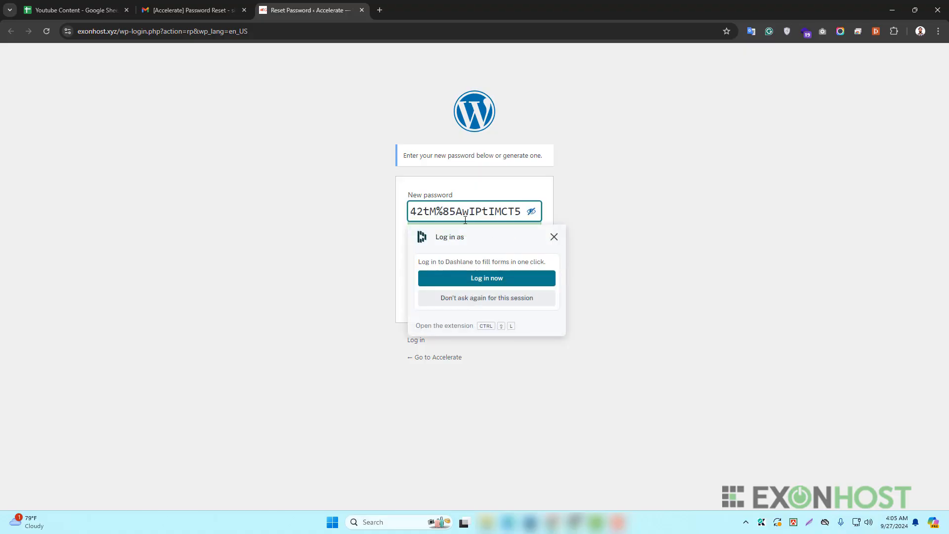
{"action": "left_click", "coordinate": [637, 216]}
{"action": "left_click", "coordinate": [539, 301]}
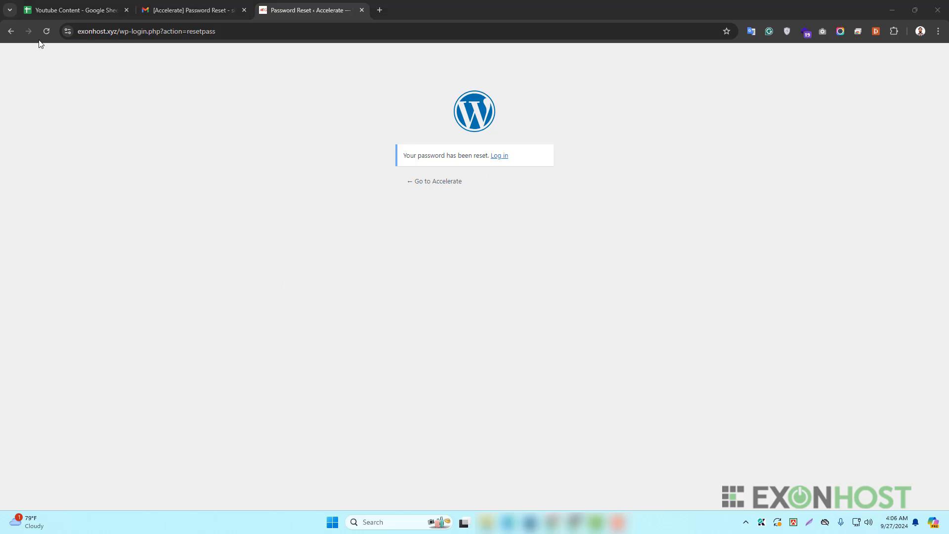
- Log in as 'admin' with the pasted new password, then switch to the General Settings window
{"action": "left_click", "coordinate": [10, 31]}
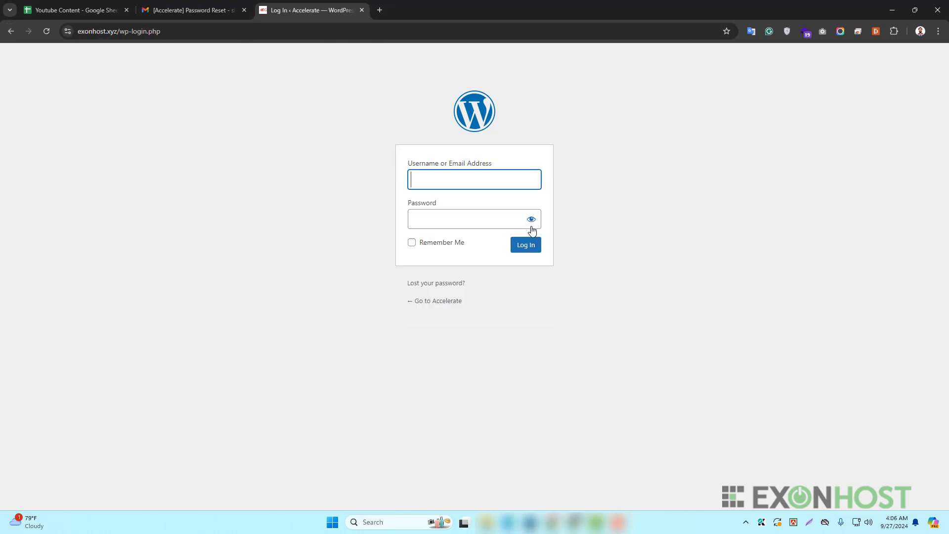
{"action": "left_click", "coordinate": [495, 213]}
{"action": "key", "text": "ctrl+v"}
{"action": "left_click", "coordinate": [489, 182]}
{"action": "type", "text": "admin"}
{"action": "key", "text": "Return"}
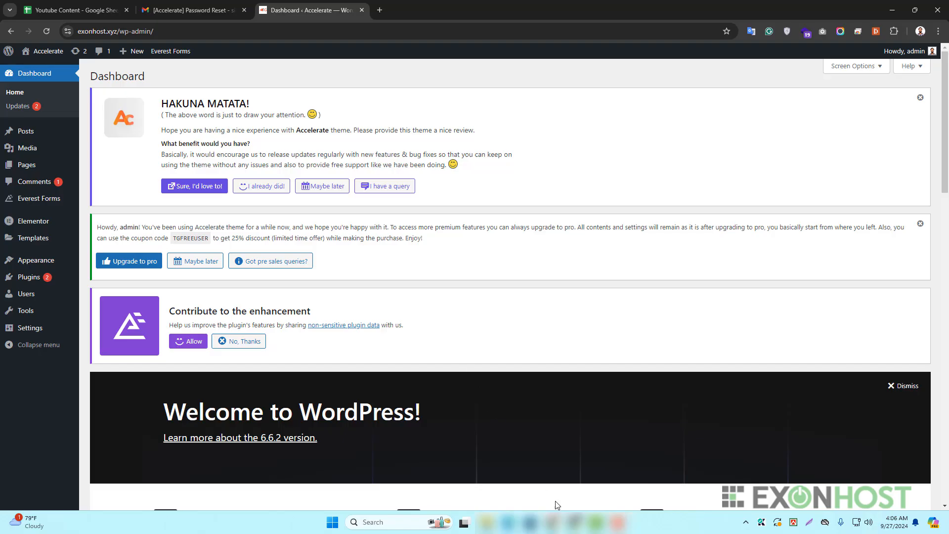
{"action": "mouse_move", "coordinate": [574, 522]}
{"action": "left_click", "coordinate": [548, 477]}
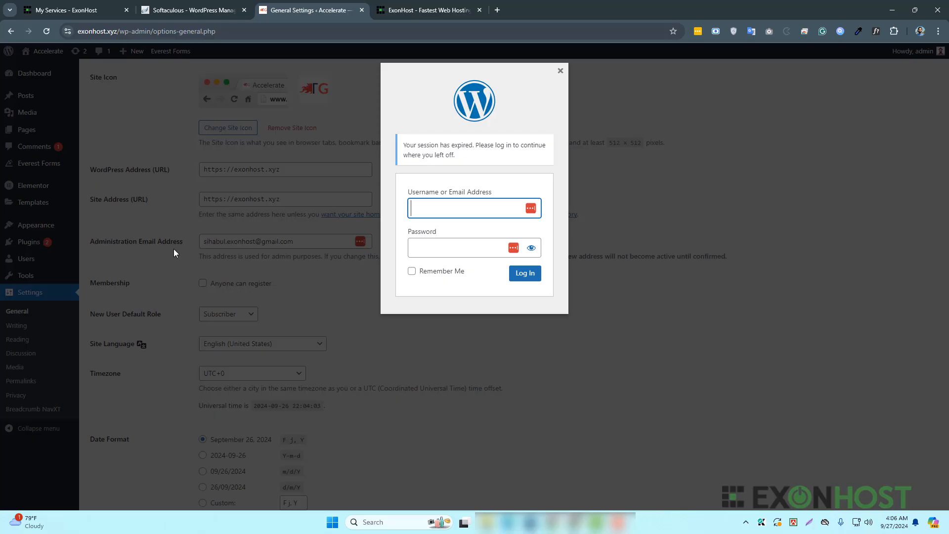
- From cPanel on the Softaculous tab, search tools for 'php' and launch phpMyAdmin
{"action": "left_click", "coordinate": [177, 11]}
{"action": "scroll", "coordinate": [631, 172], "scroll_direction": "up", "scroll_amount": 3}
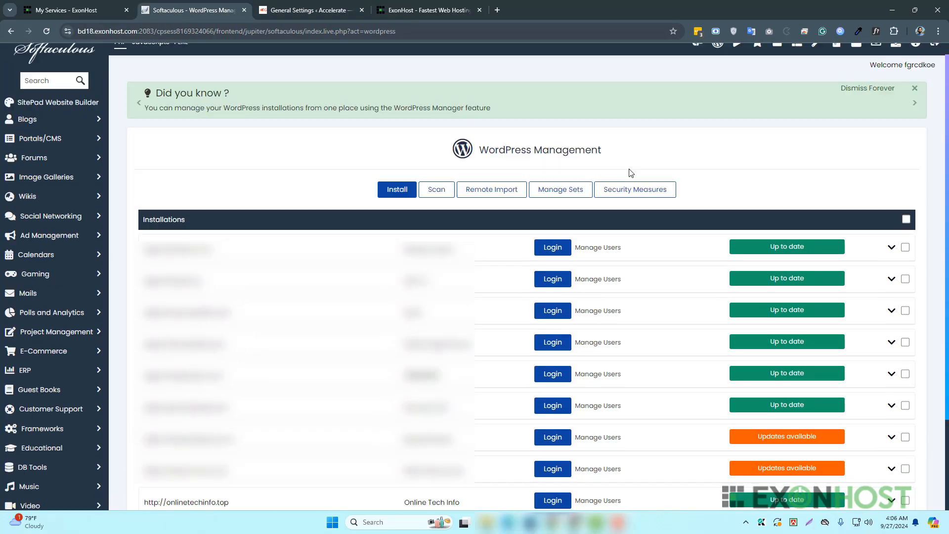
{"action": "left_click", "coordinate": [697, 57]}
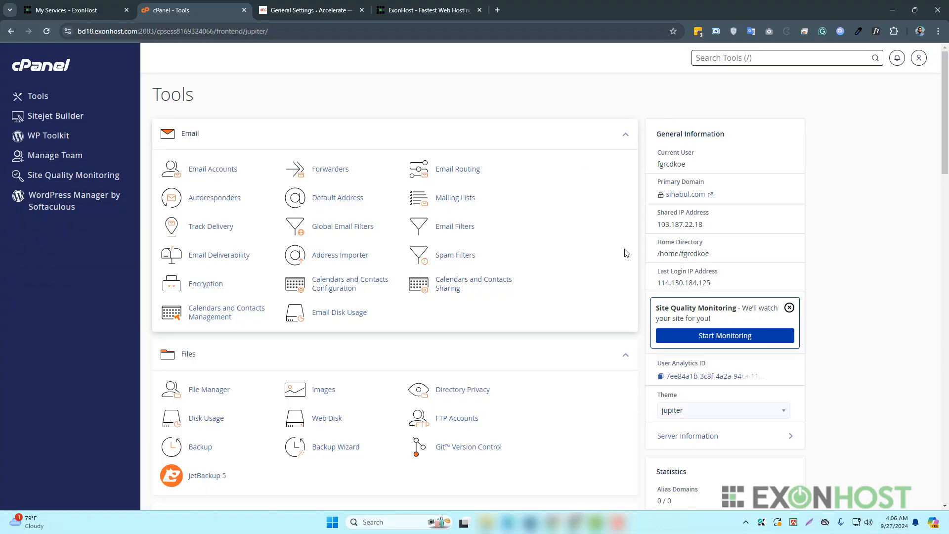
{"action": "type", "text": "php"}
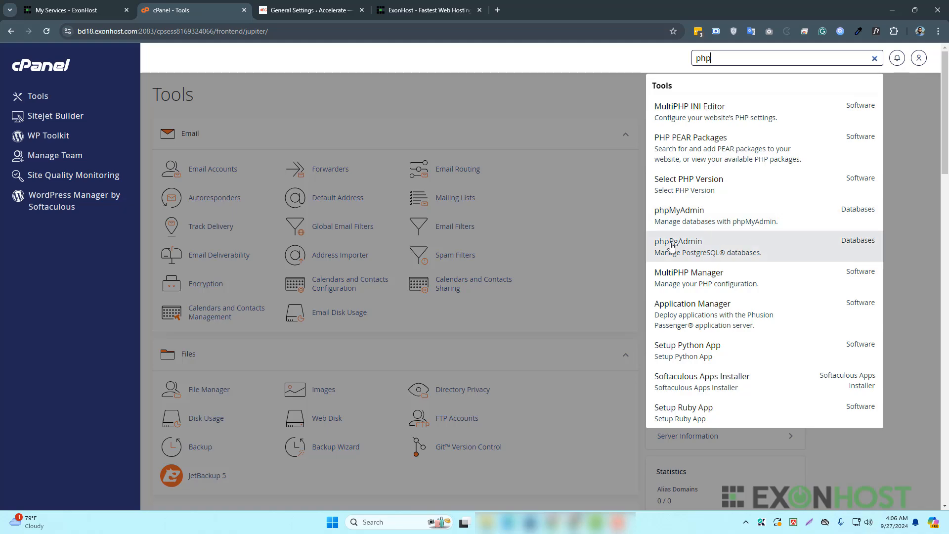
{"action": "left_click", "coordinate": [701, 216]}
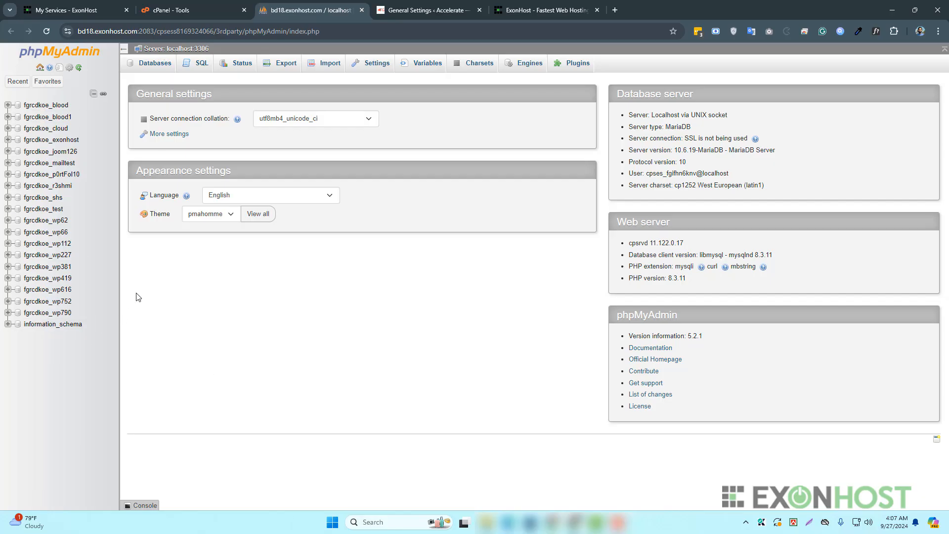
- View wp-config.php in exonhost.xyz's document root and select its DB_NAME value
{"action": "left_click", "coordinate": [186, 15]}
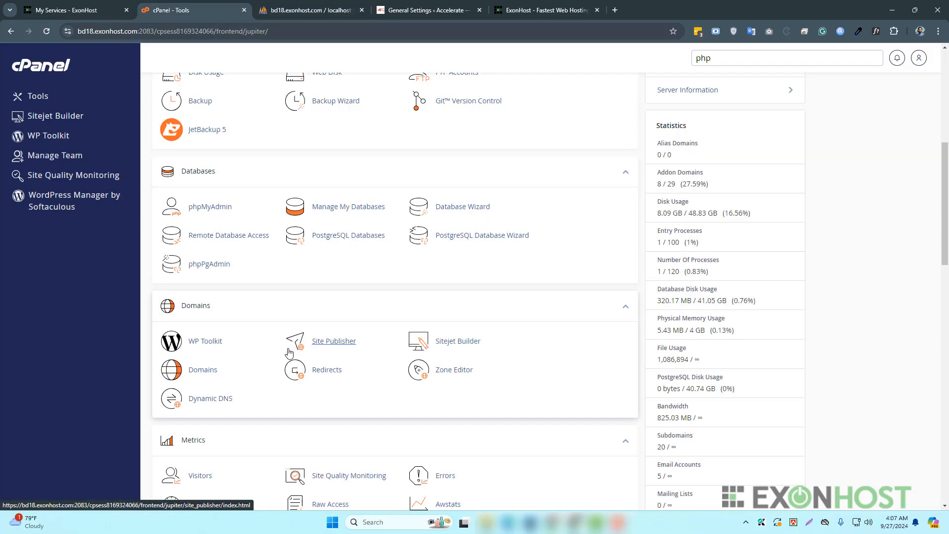
{"action": "left_click", "coordinate": [213, 371]}
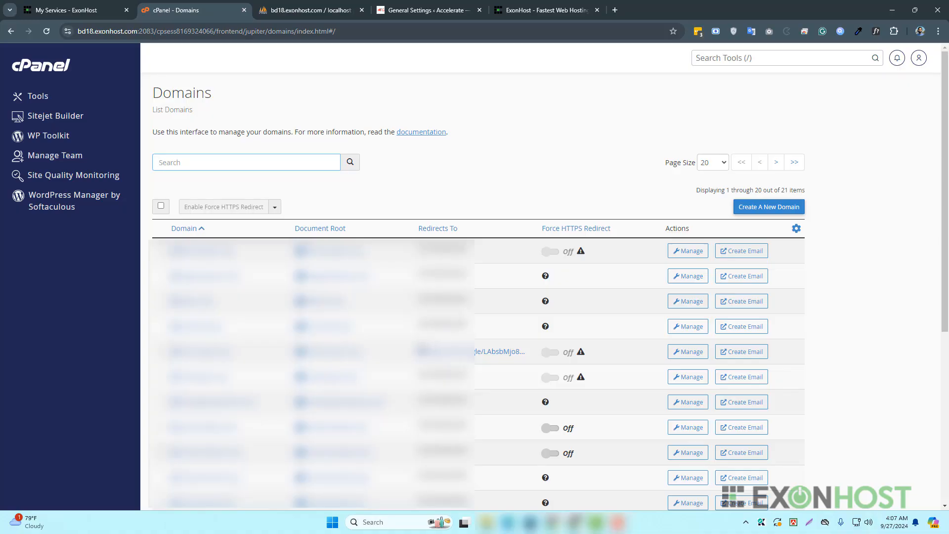
{"action": "scroll", "coordinate": [339, 339], "scroll_direction": "down", "scroll_amount": 4}
{"action": "scroll", "coordinate": [338, 340], "scroll_direction": "down", "scroll_amount": 2}
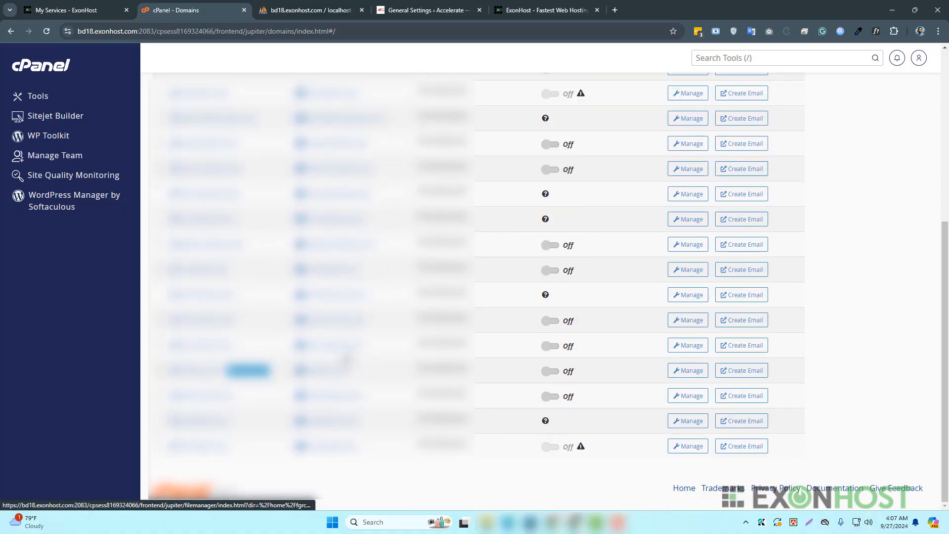
{"action": "scroll", "coordinate": [333, 321], "scroll_direction": "up", "scroll_amount": 2}
{"action": "scroll", "coordinate": [321, 296], "scroll_direction": "up", "scroll_amount": 3}
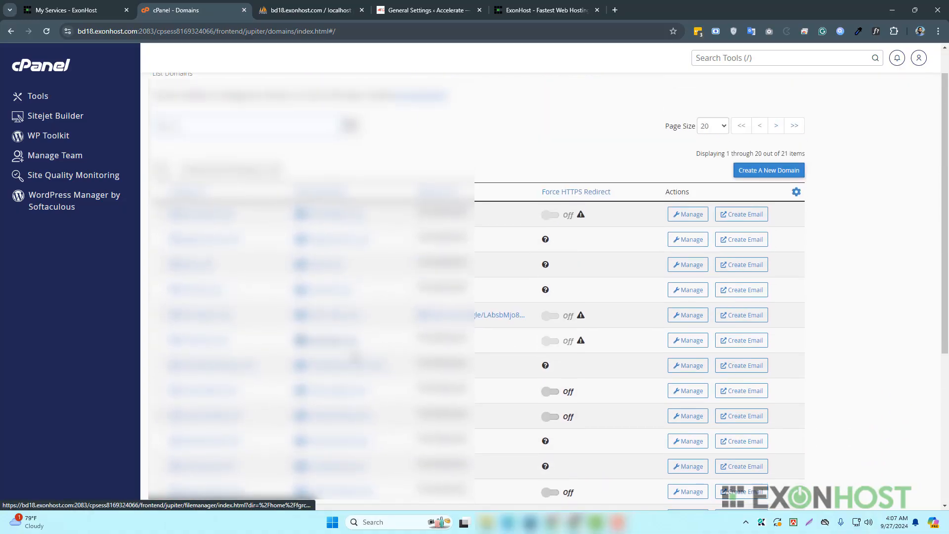
{"action": "left_click", "coordinate": [344, 290]}
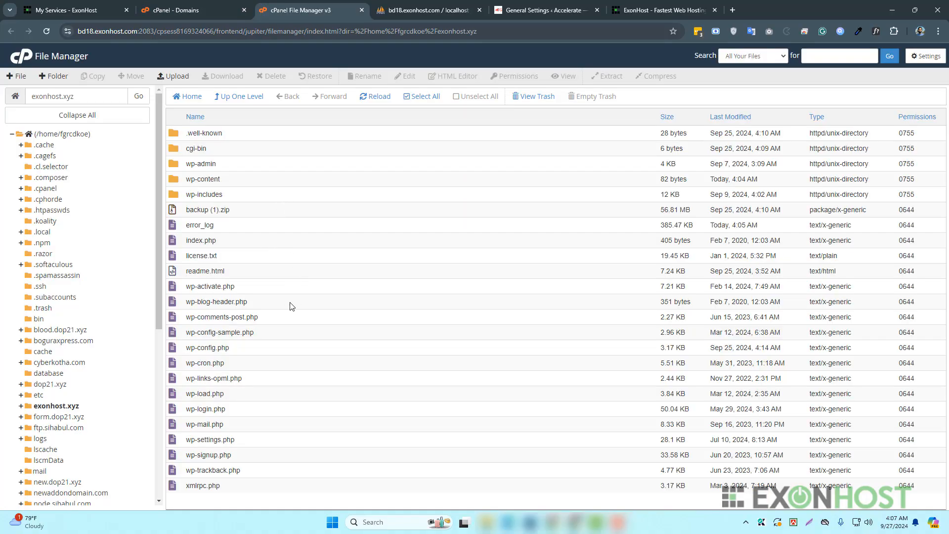
{"action": "left_click", "coordinate": [256, 348]}
{"action": "right_click", "coordinate": [257, 348]}
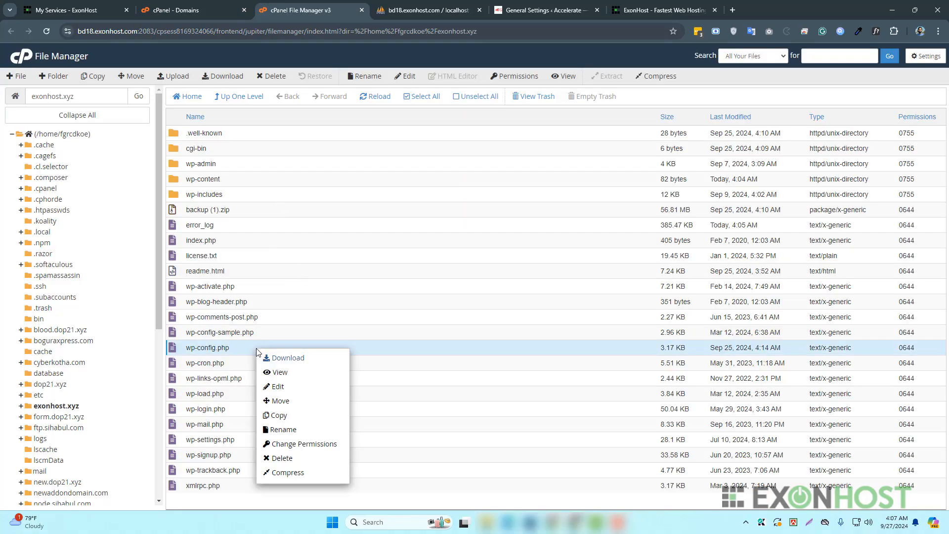
{"action": "left_click", "coordinate": [293, 371]}
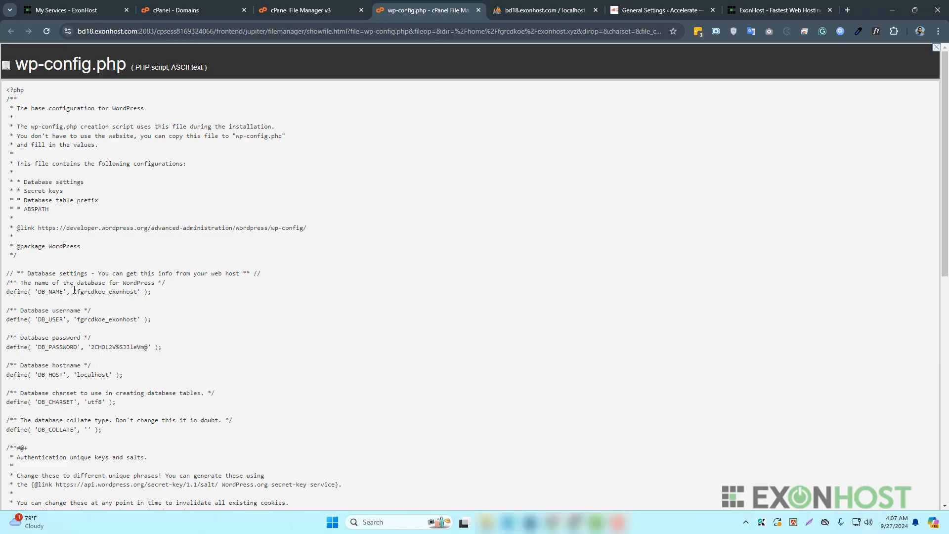
{"action": "left_click_drag", "start_coordinate": [87, 290], "coordinate": [139, 292]}
{"action": "key", "text": "ctrl+c"}
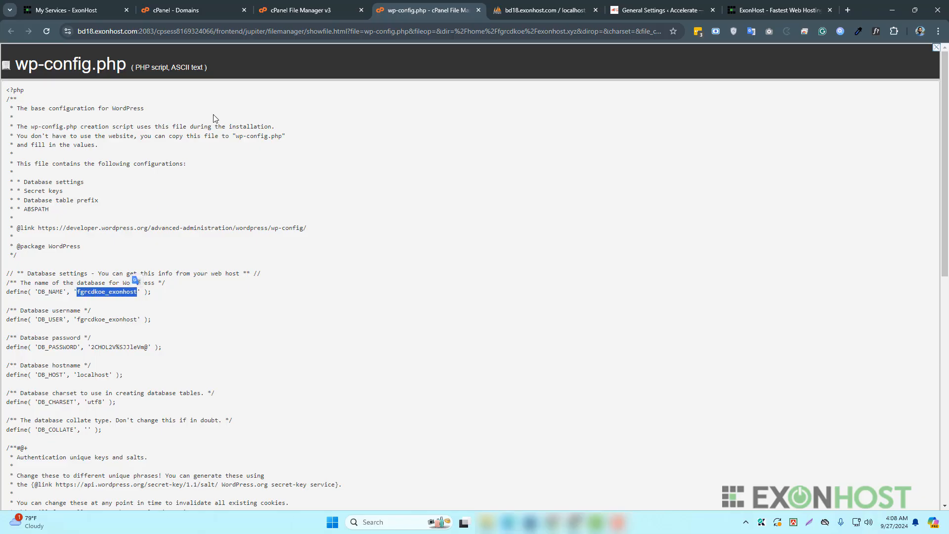
- Find the fgrcdkoe_exonhost database in phpMyAdmin's database list with a page search
{"action": "left_click", "coordinate": [524, 11]}
{"action": "key", "text": "ctrl+f"}
{"action": "key", "text": "ctrl+v"}
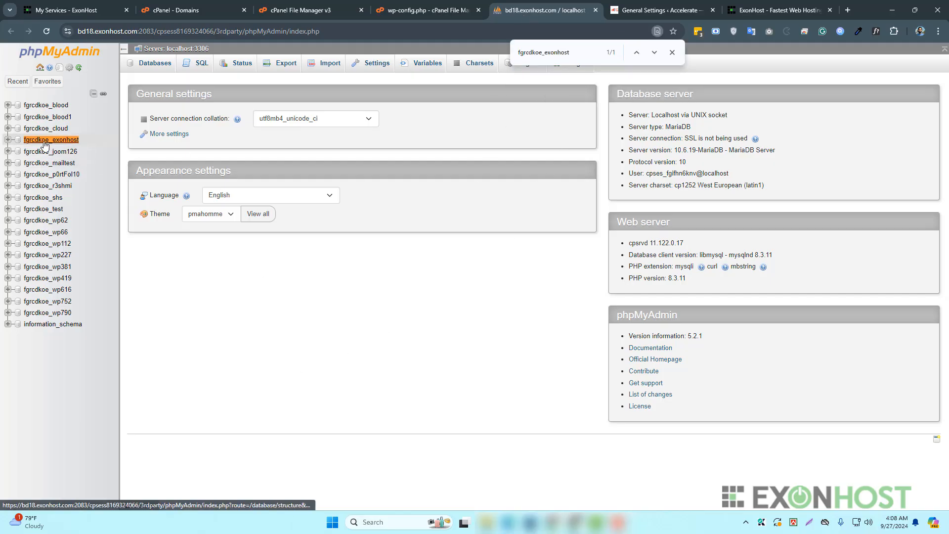
- Open fgrcdkoe_exonhost, browse the wpe6_users table found via 'users', and edit the admin row
{"action": "left_click", "coordinate": [63, 142]}
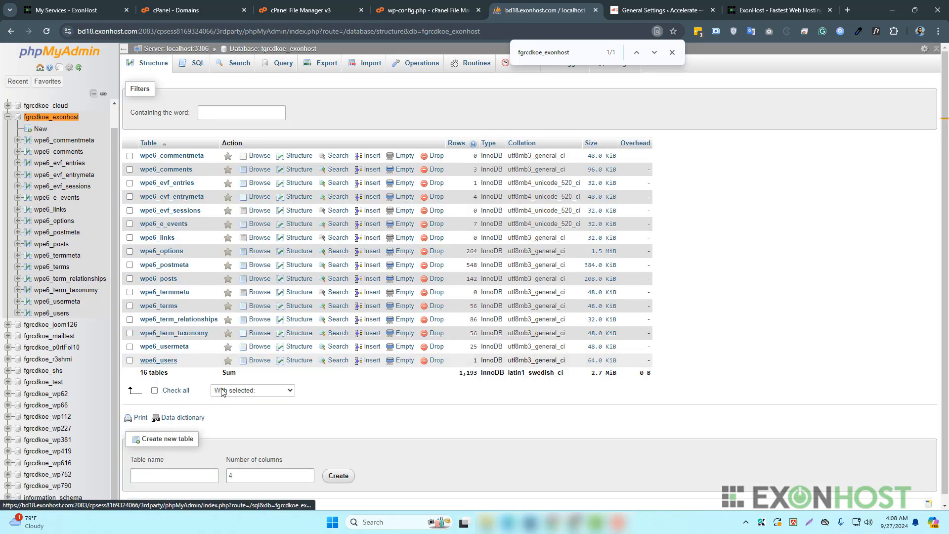
{"action": "double_click", "coordinate": [543, 54]}
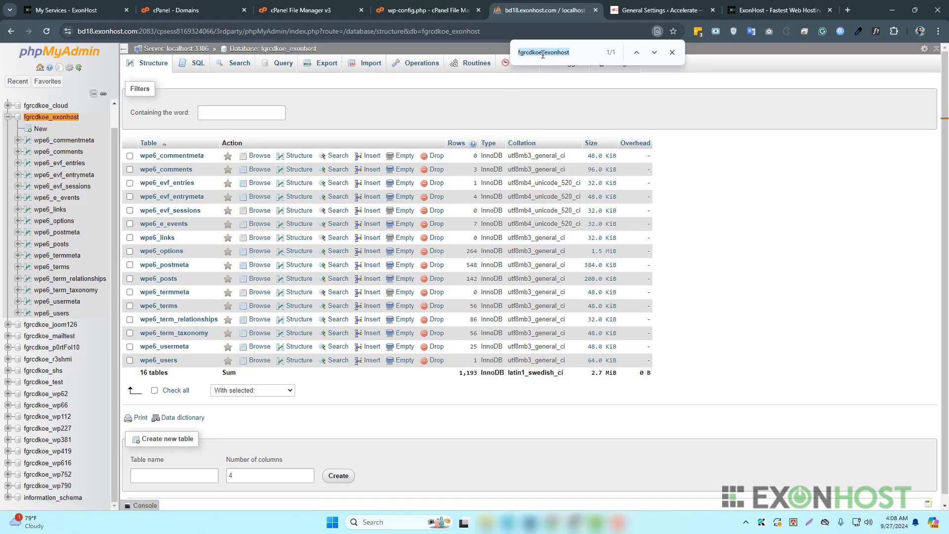
{"action": "type", "text": "user"}
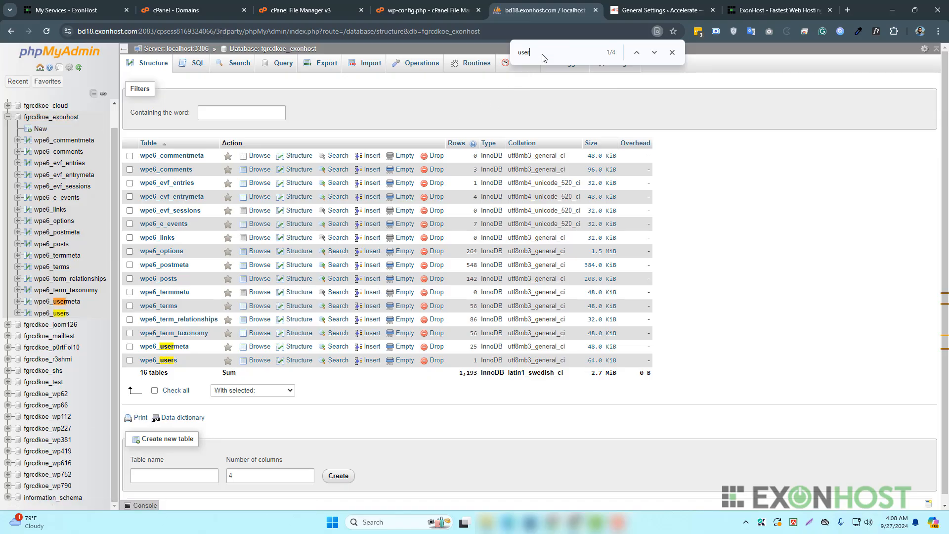
{"action": "type", "text": "s"}
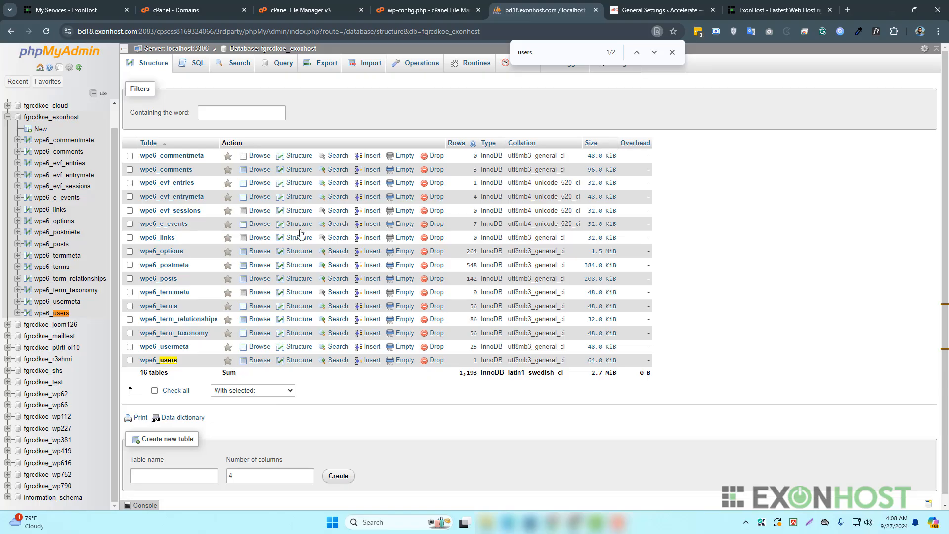
{"action": "left_click", "coordinate": [166, 361]}
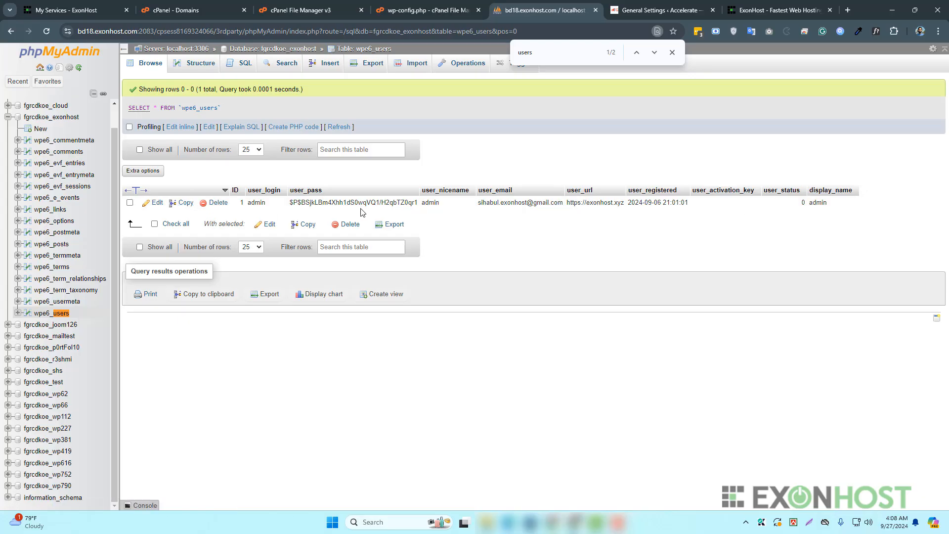
{"action": "double_click", "coordinate": [433, 202]}
{"action": "left_click", "coordinate": [440, 230]}
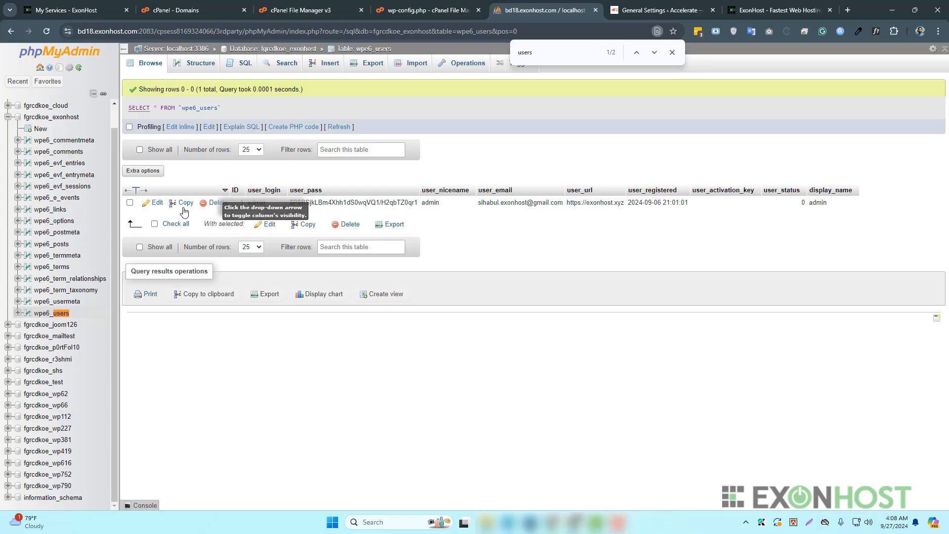
{"action": "left_click", "coordinate": [156, 202]}
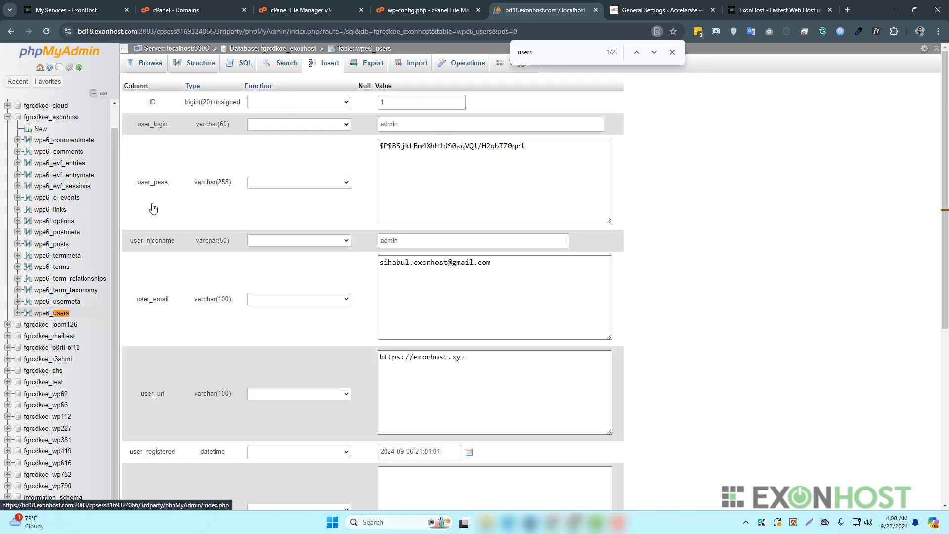
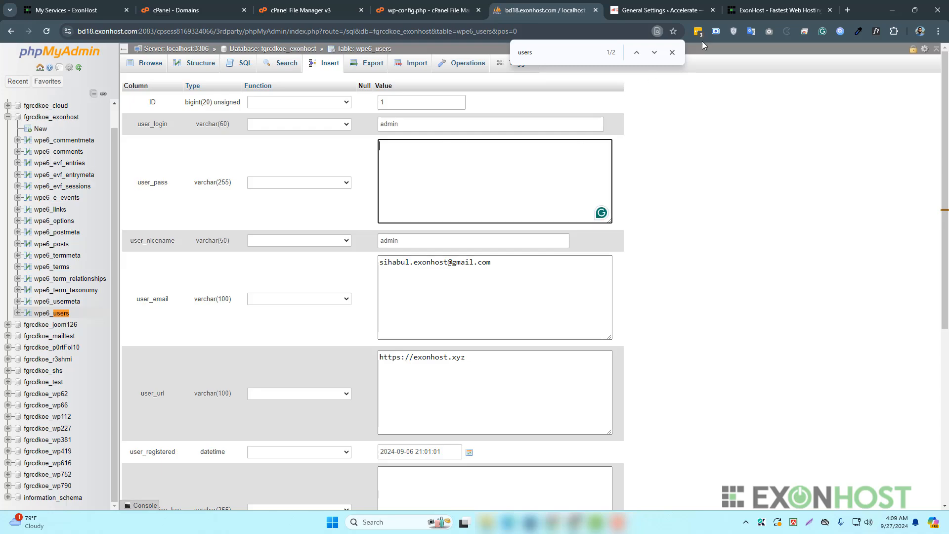
- Paste a password generated with LastPass into the admin row's user_pass value box
{"action": "left_click", "coordinate": [698, 31]}
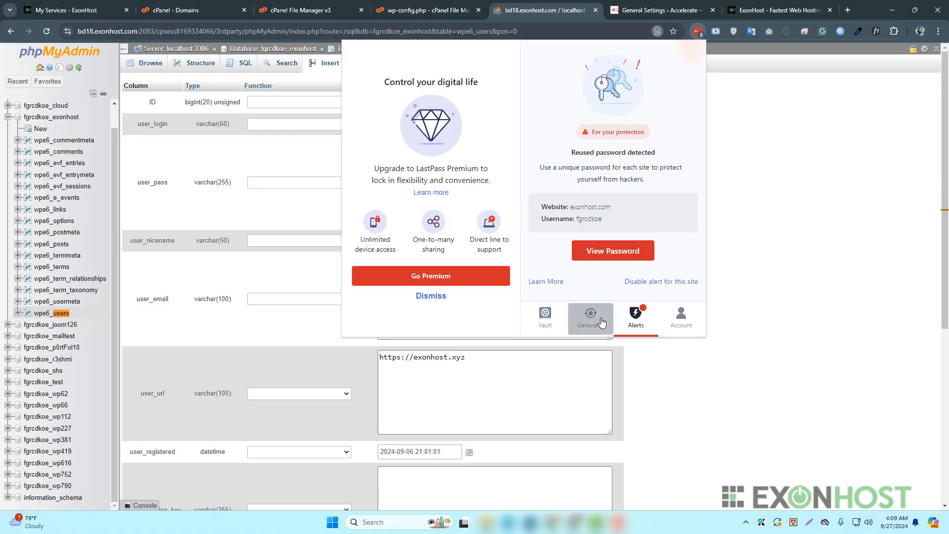
{"action": "left_click", "coordinate": [398, 158]}
{"action": "key", "text": "ctrl+v"}
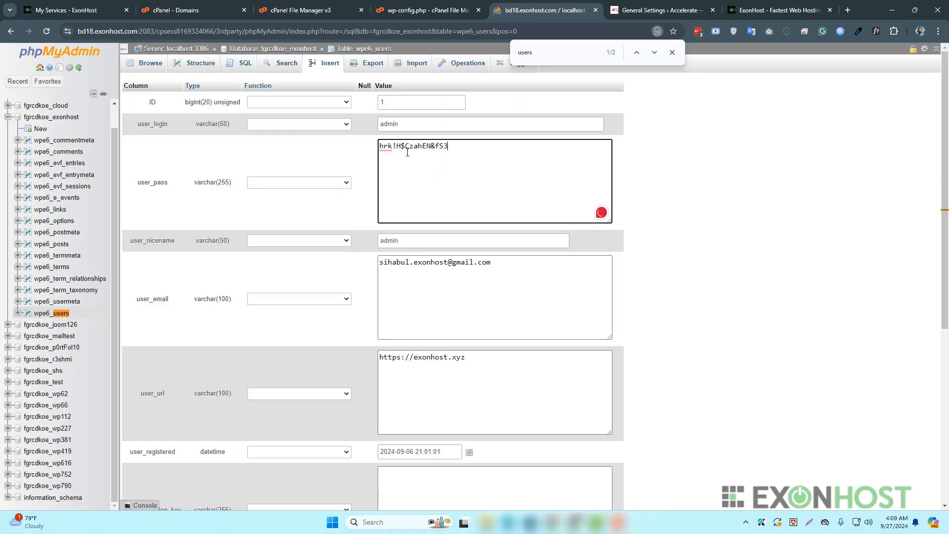
- Choose MD5 as the hashing function for the user_pass field
{"action": "left_click", "coordinate": [345, 183]}
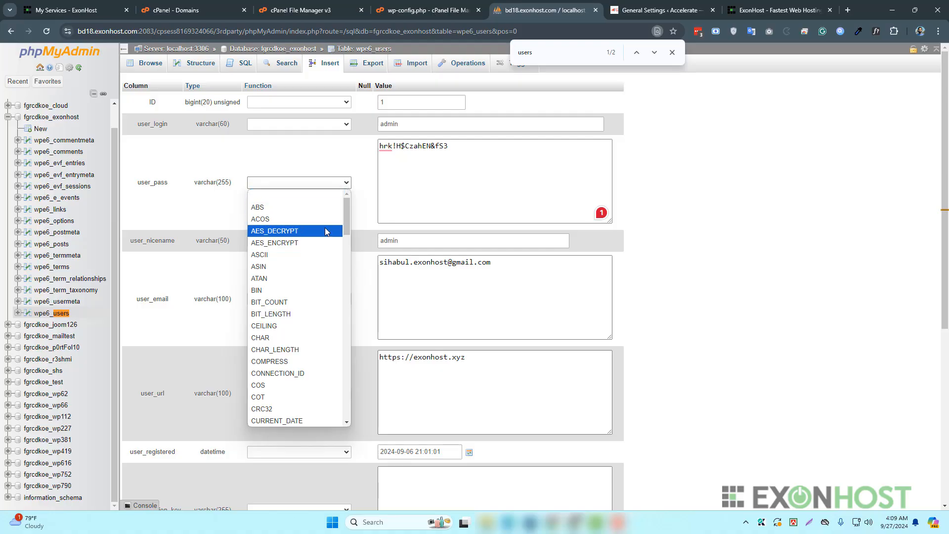
{"action": "scroll", "coordinate": [327, 242], "scroll_direction": "down", "scroll_amount": 7}
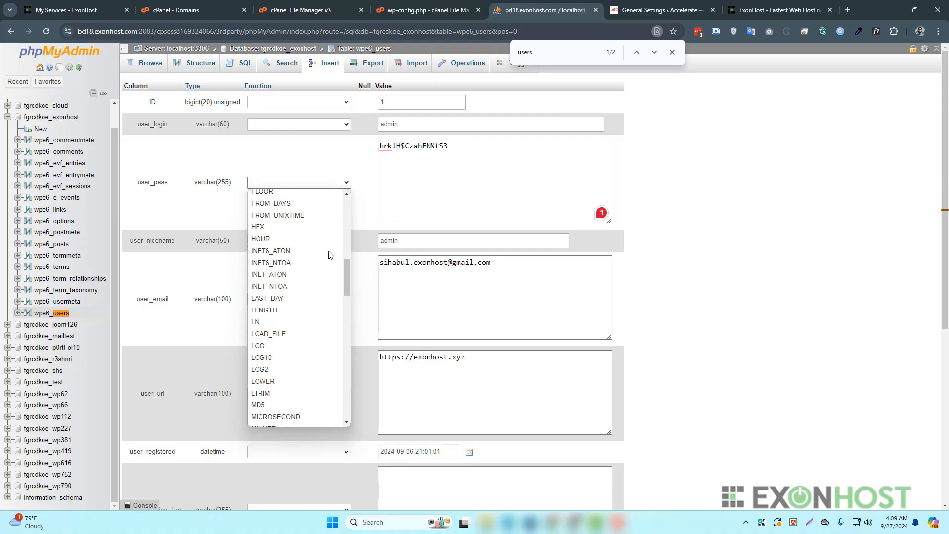
{"action": "scroll", "coordinate": [329, 253], "scroll_direction": "down", "scroll_amount": 3}
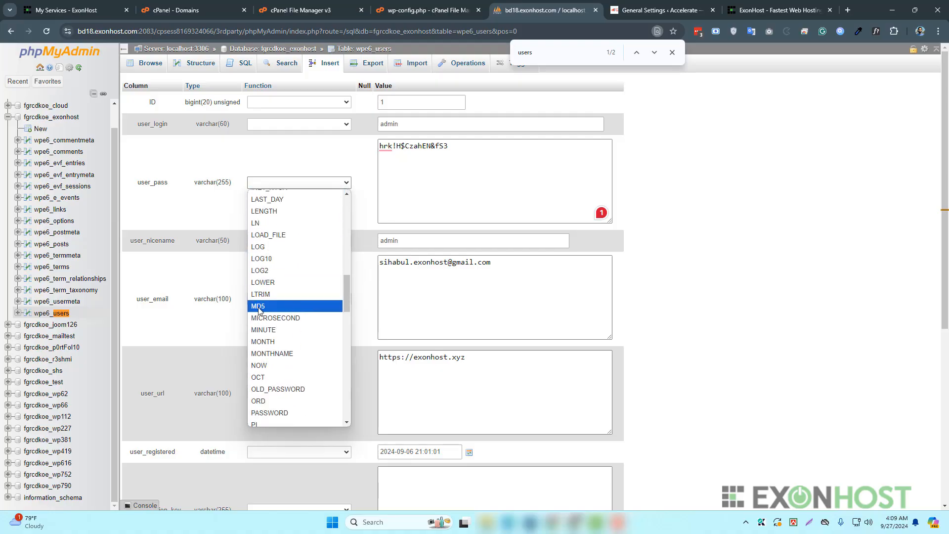
{"action": "left_click", "coordinate": [273, 308]}
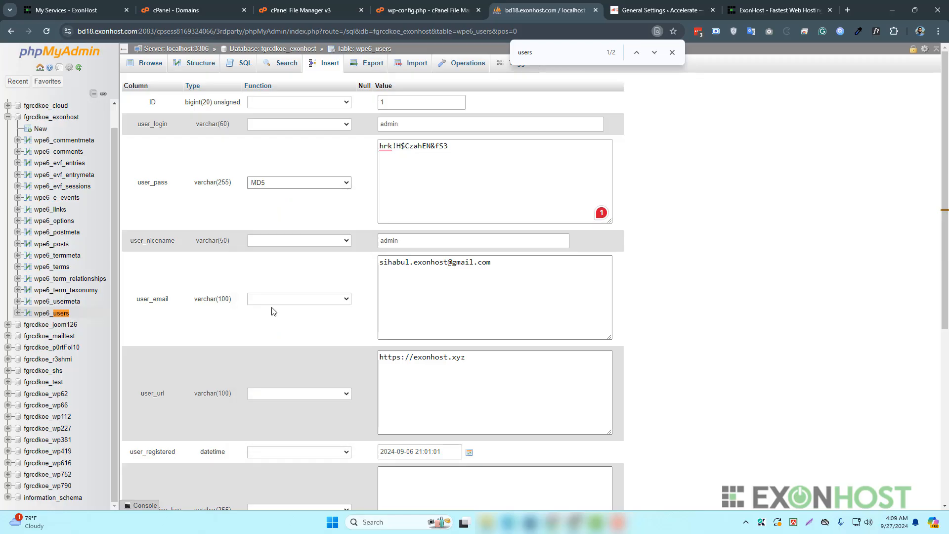
{"action": "scroll", "coordinate": [340, 299], "scroll_direction": "down", "scroll_amount": 6}
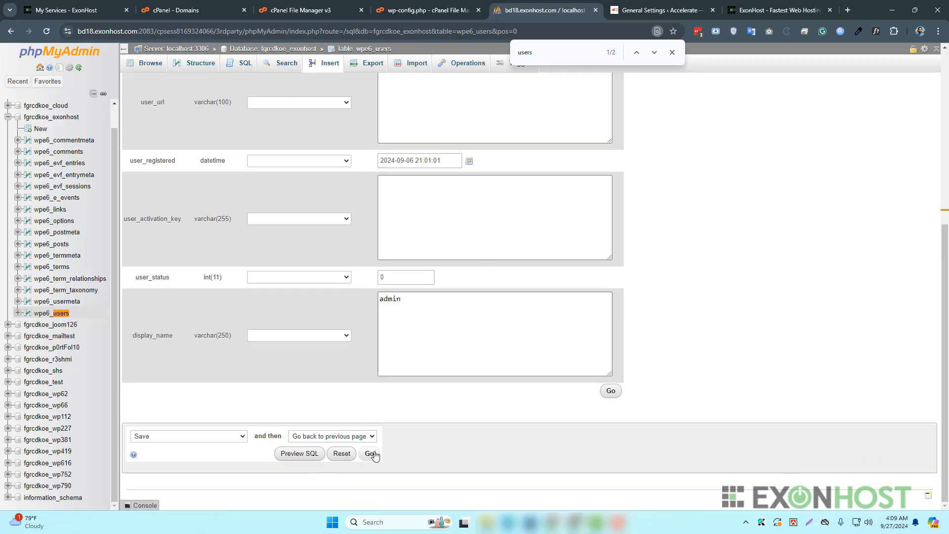
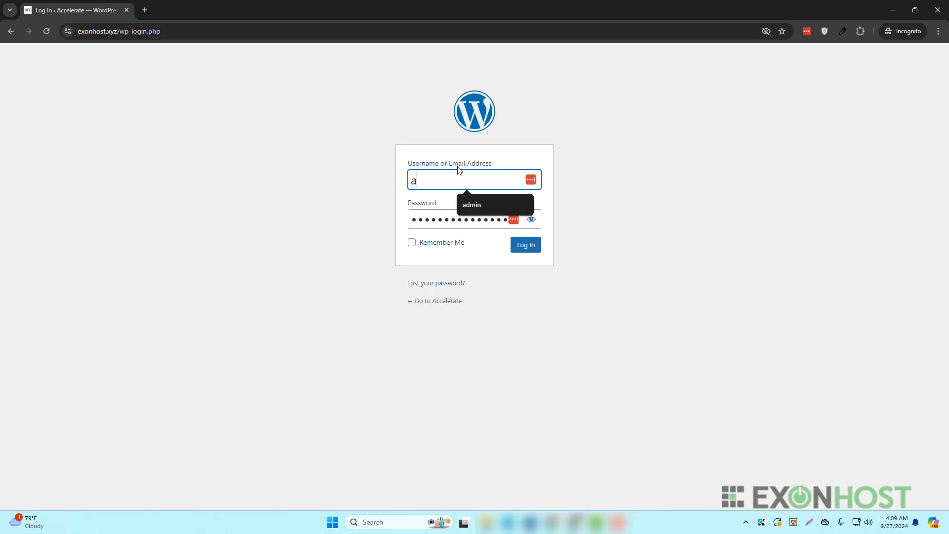
- Log in to WordPress as the administrator with the reset password to reach the Dashboard
{"action": "key", "text": "Return"}
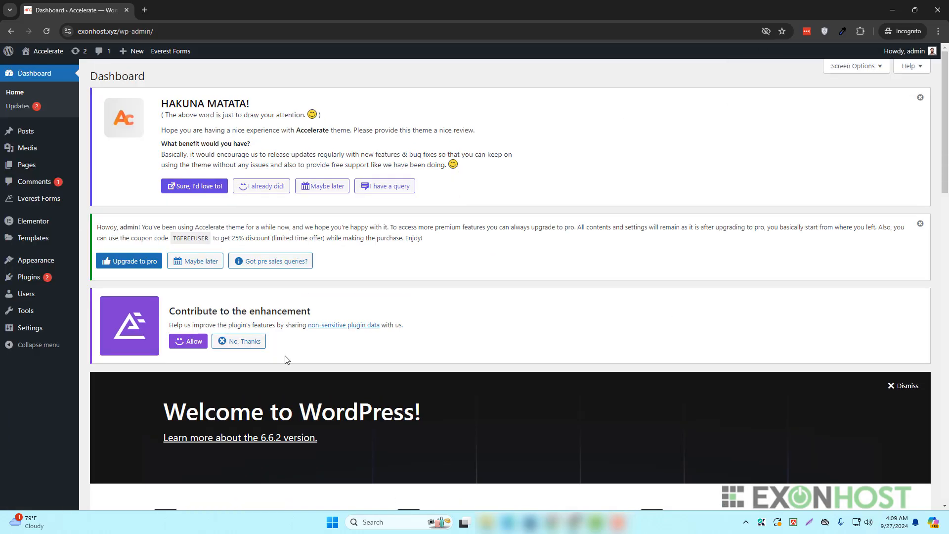